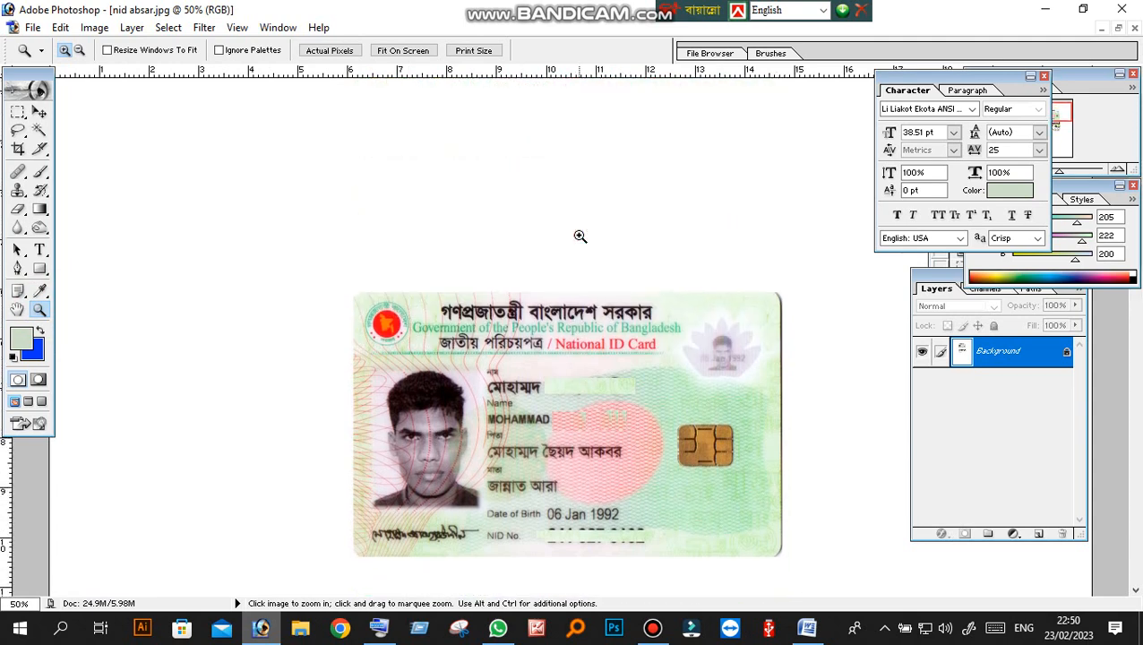
Choose the Crop tool and select its Width value so it can be replaced with 3.3 in
scroll(578, 349, "down", 2)
left_click(18, 149)
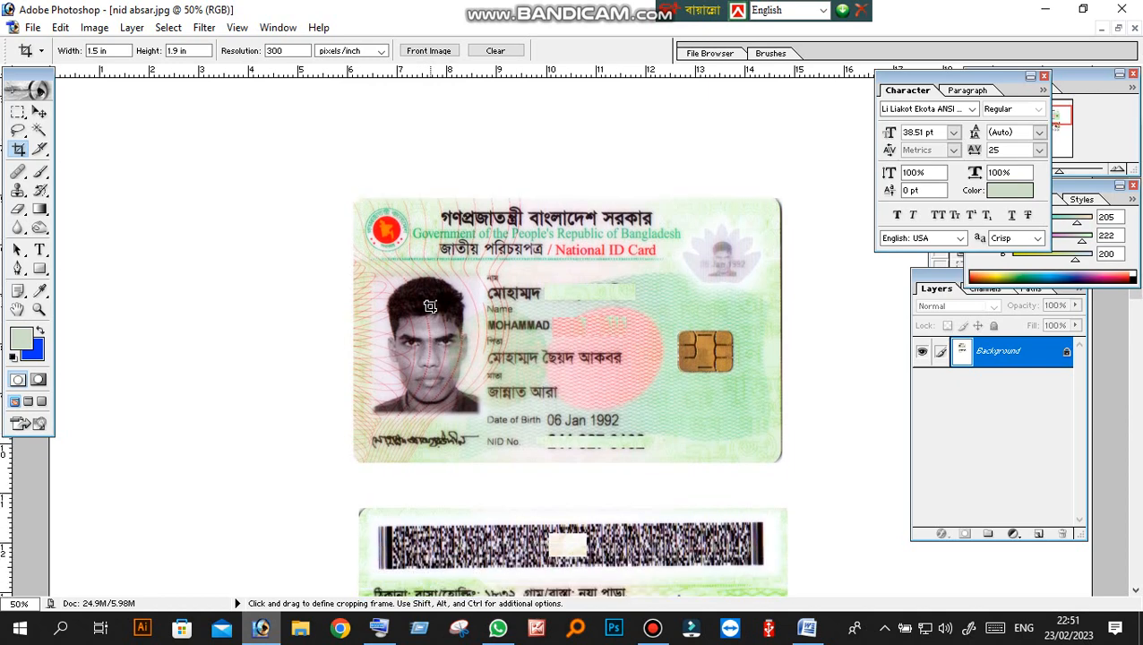
scroll(440, 310, "down", 1)
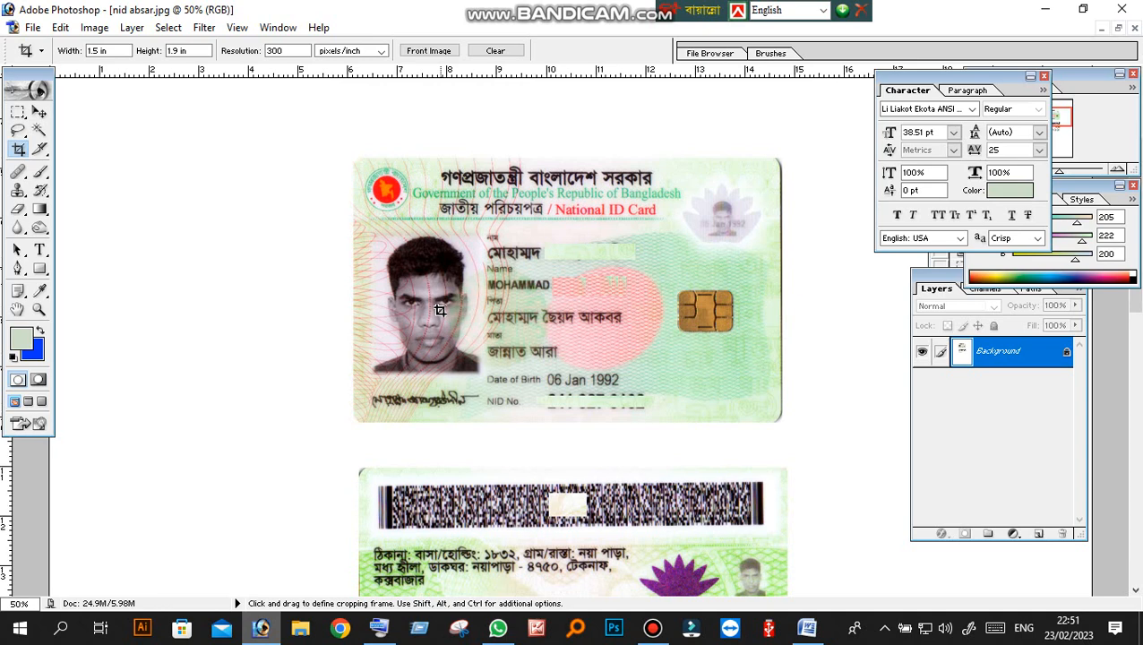
scroll(440, 310, "up", 2)
scroll(439, 310, "down", 3)
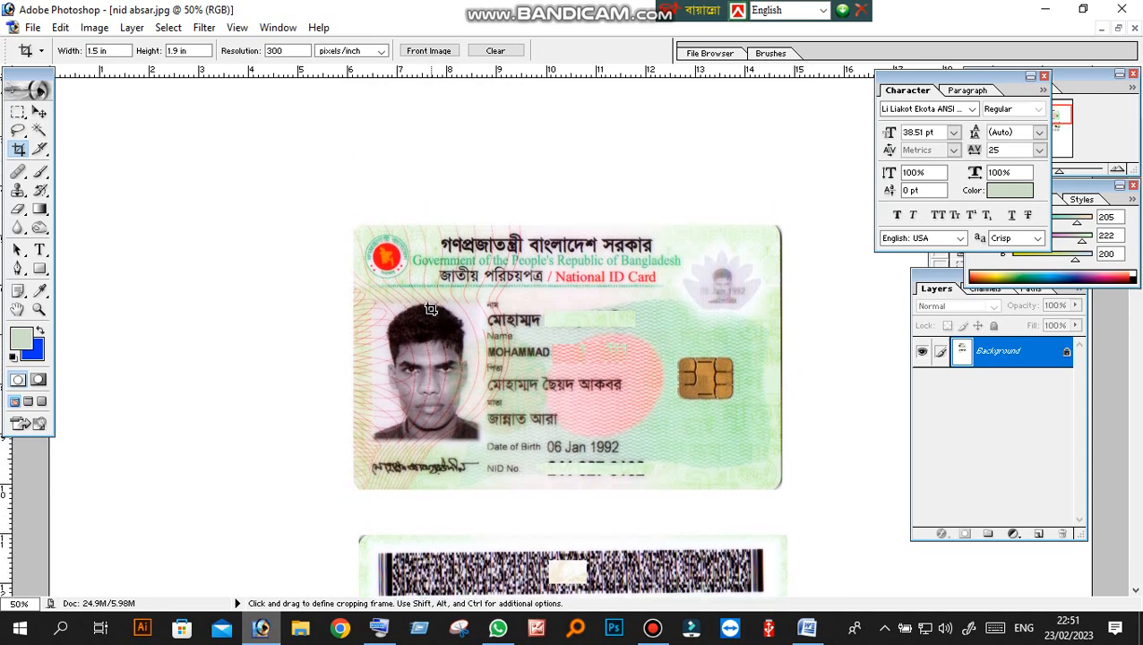
scroll(260, 229, "up", 2)
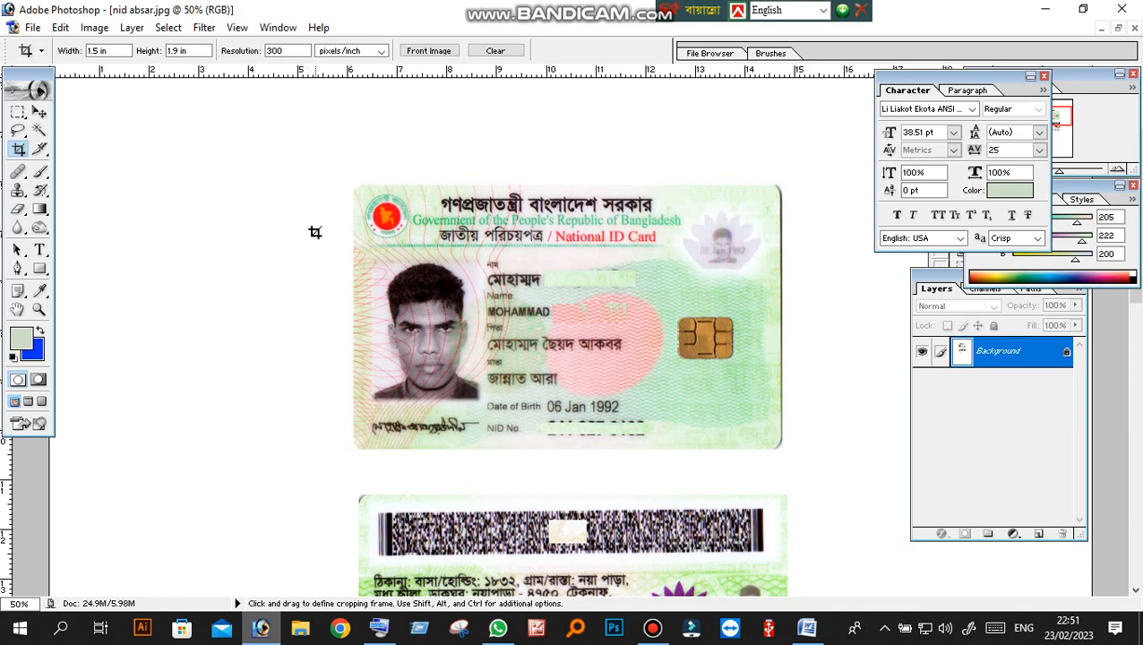
scroll(413, 268, "down", 1)
scroll(106, 100, "up", 1)
double_click(97, 51)
Fix the crop size at 3.3 in wide, 2.2 in high, 300 pixels/inch
left_click(180, 51)
left_click(327, 321)
left_click(197, 51)
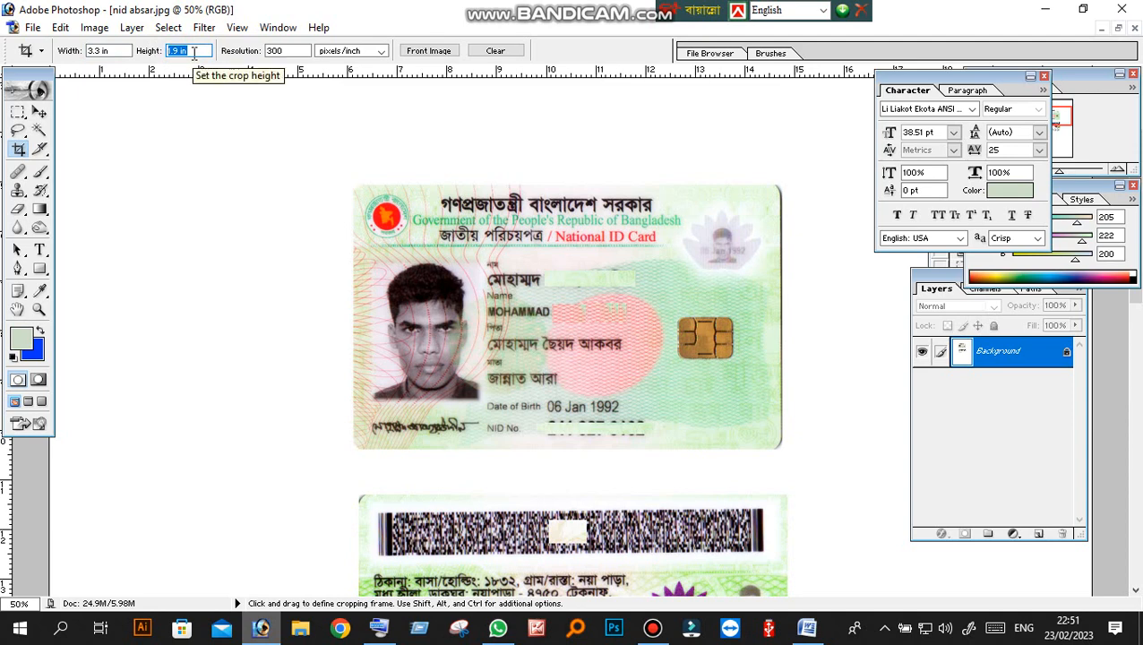
type("2")
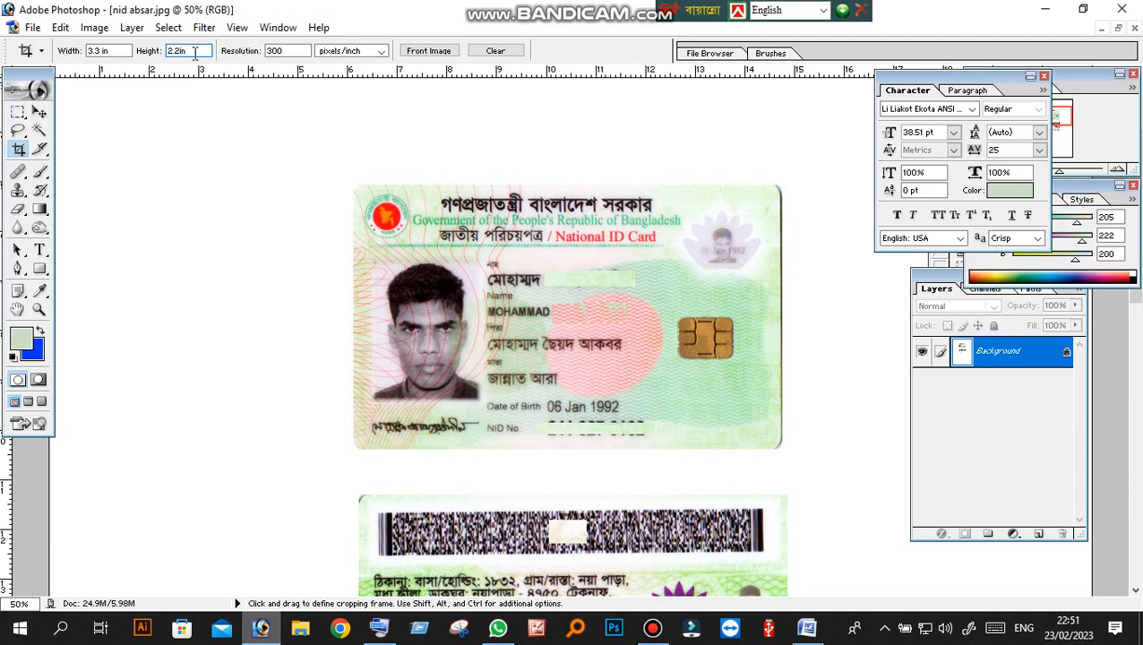
left_click(286, 50)
type("00")
Draw a trial crop over the card front, cancel it, and float the scan window
scroll(397, 231, "up", 3)
scroll(396, 232, "down", 4)
scroll(395, 235, "up", 2)
scroll(395, 237, "down", 3)
scroll(395, 240, "up", 2)
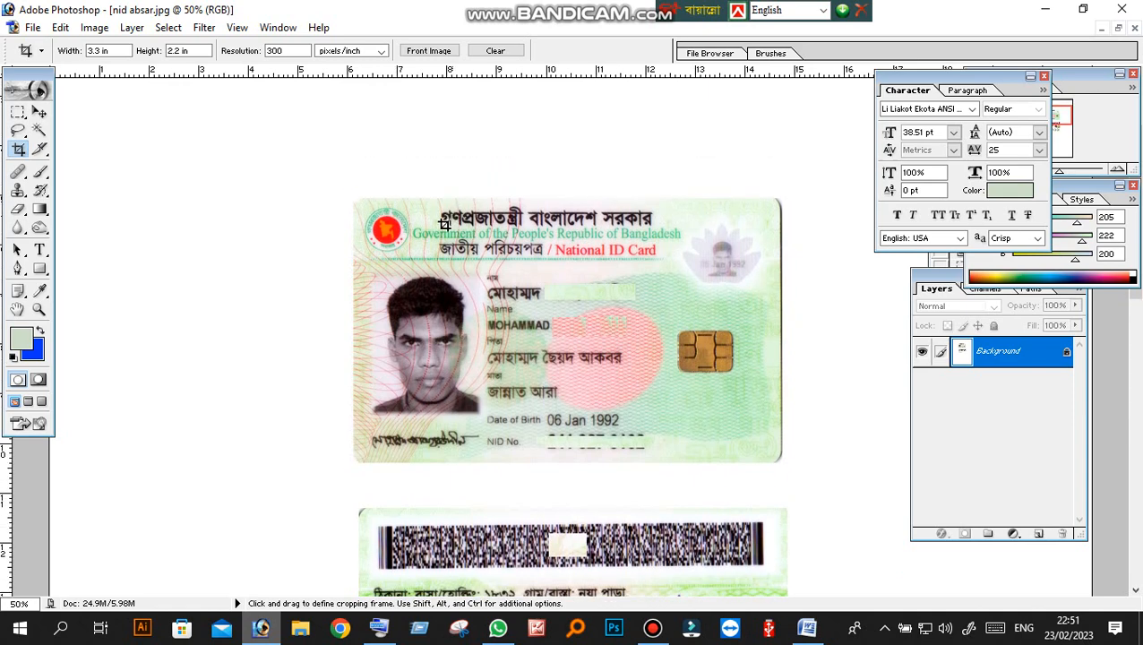
left_click_drag(353, 202, 941, 460)
left_click_drag(743, 207, 784, 176)
left_click_drag(507, 210, 507, 217)
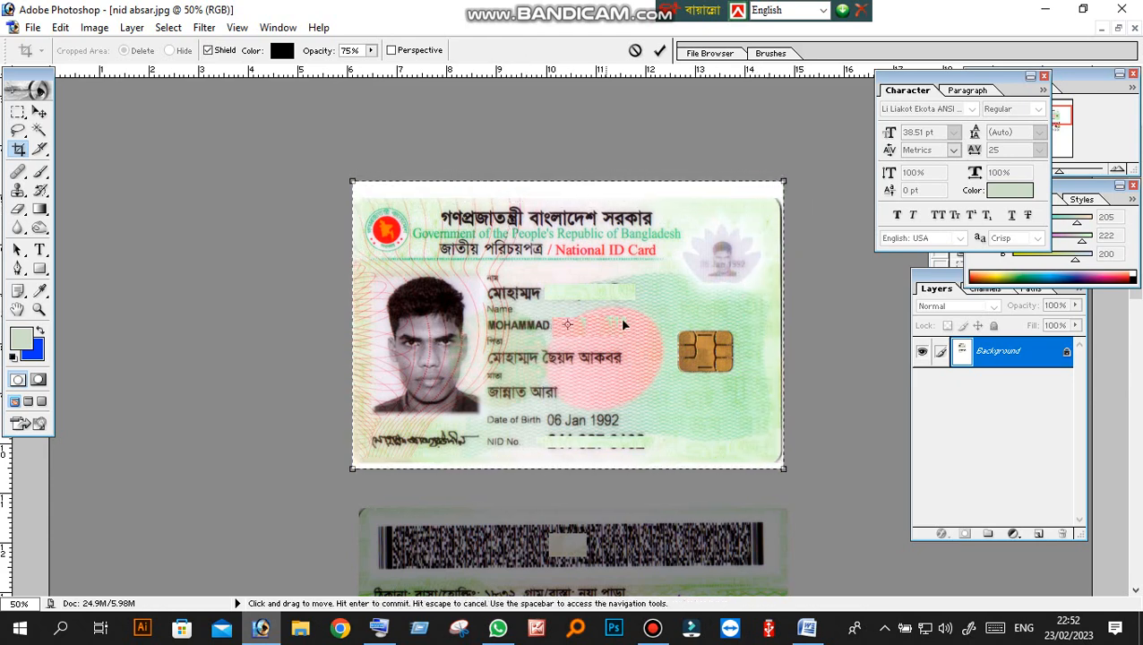
right_click(697, 316)
left_click(715, 343)
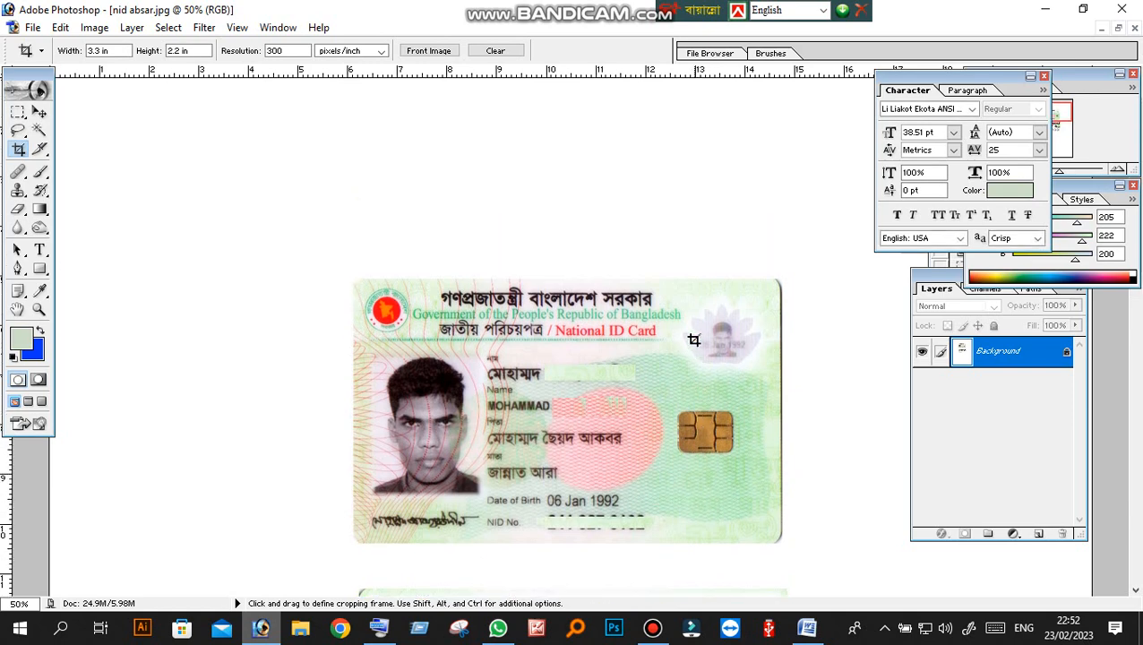
left_click(1117, 30)
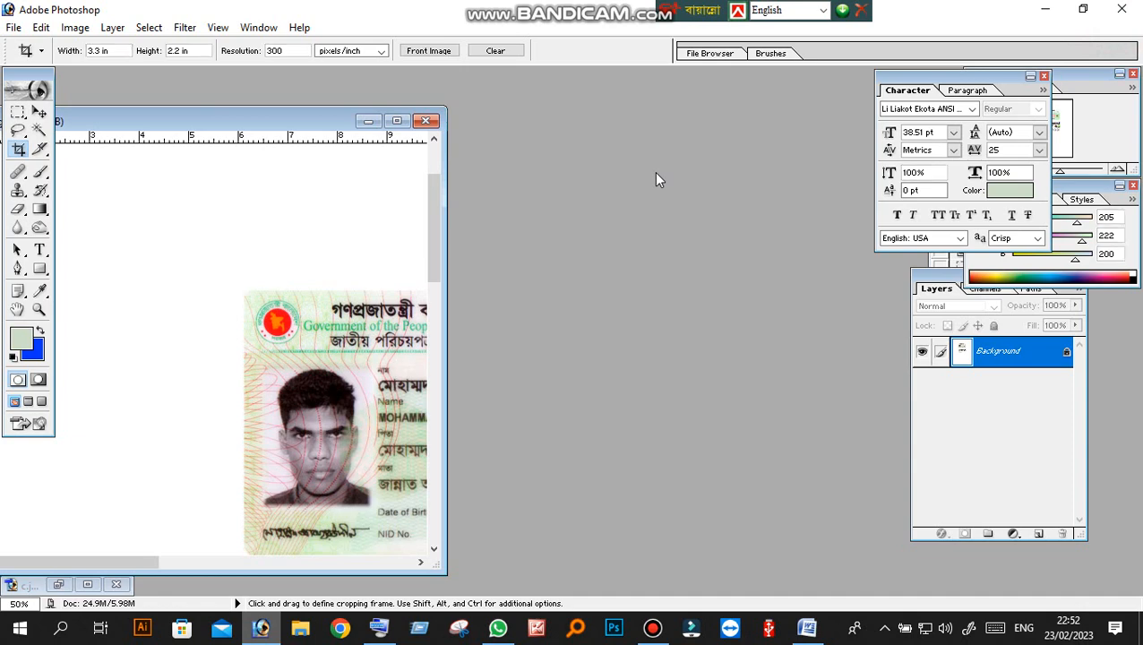
Create Untitled-1 with the Custom preset: 3.3 in wide, 2.2 in high, 300 pixels/inch
key("ctrl+n")
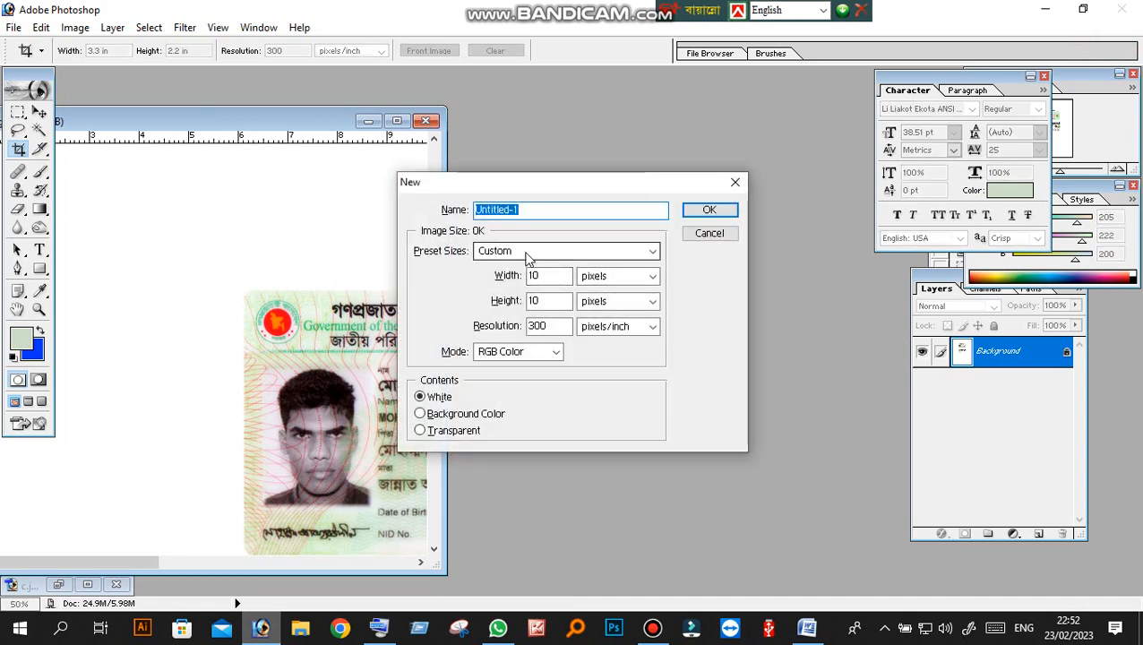
left_click_drag(538, 184, 585, 111)
left_click(567, 181)
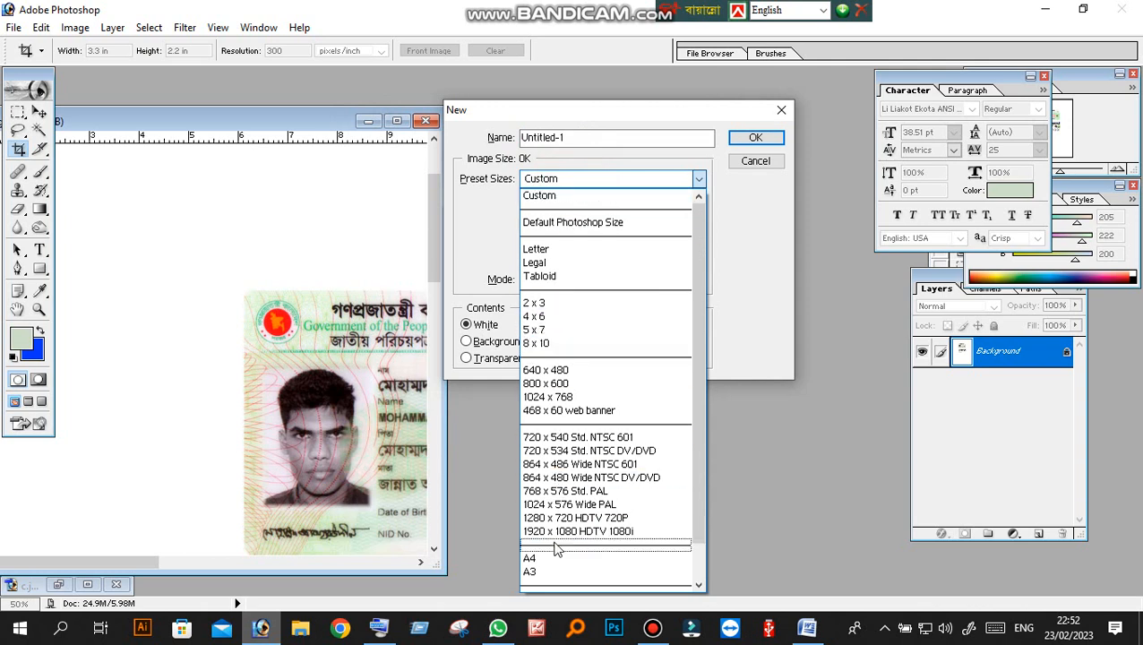
left_click(582, 195)
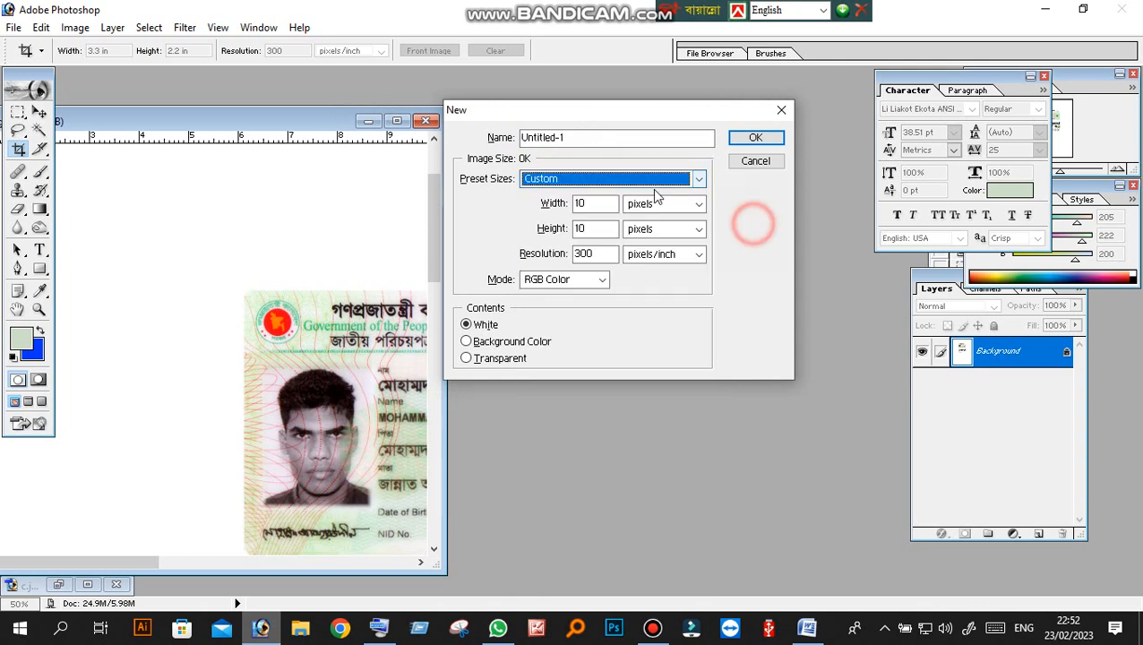
double_click(580, 203)
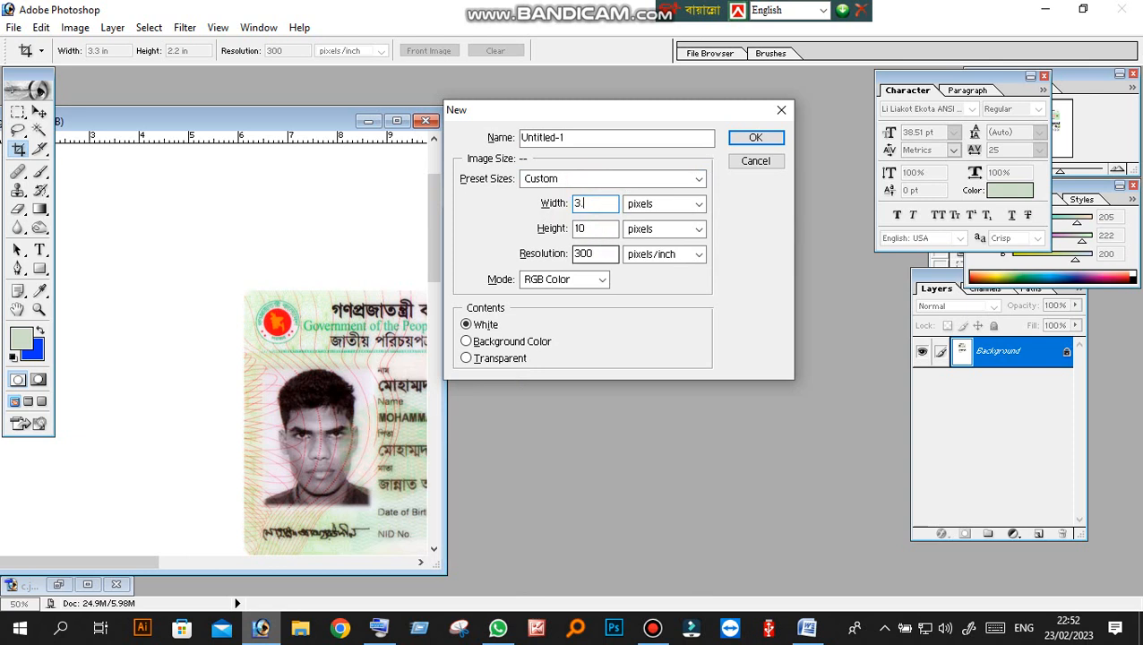
left_click(677, 205)
left_click(646, 234)
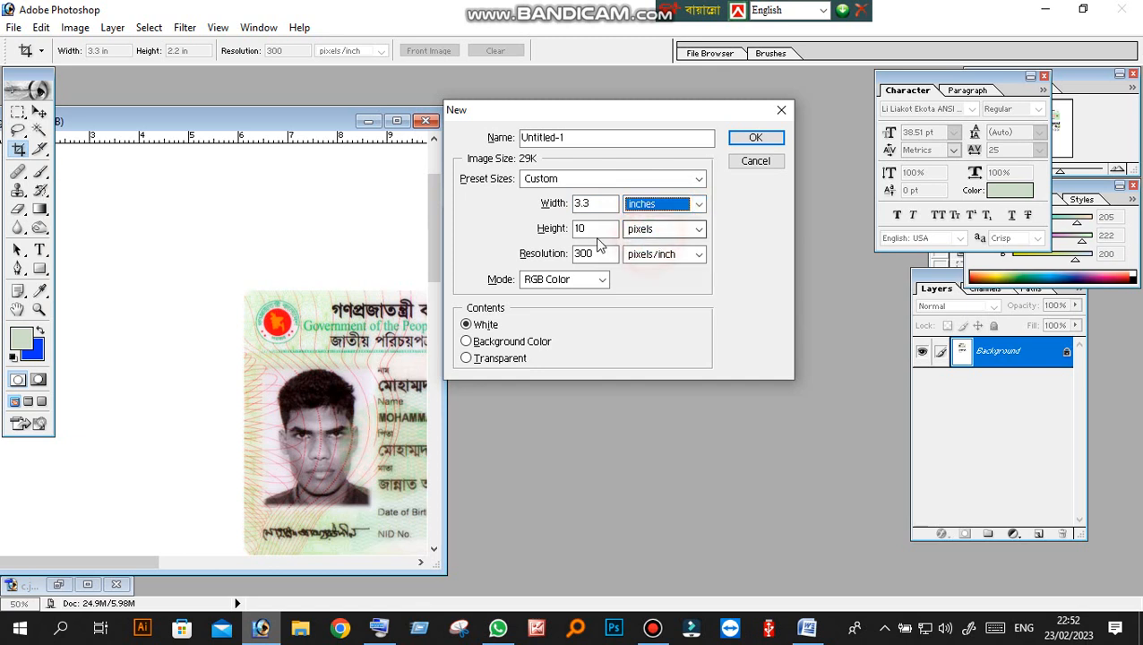
double_click(582, 229)
type("3.")
left_click_drag(596, 229, 506, 228)
type("2.")
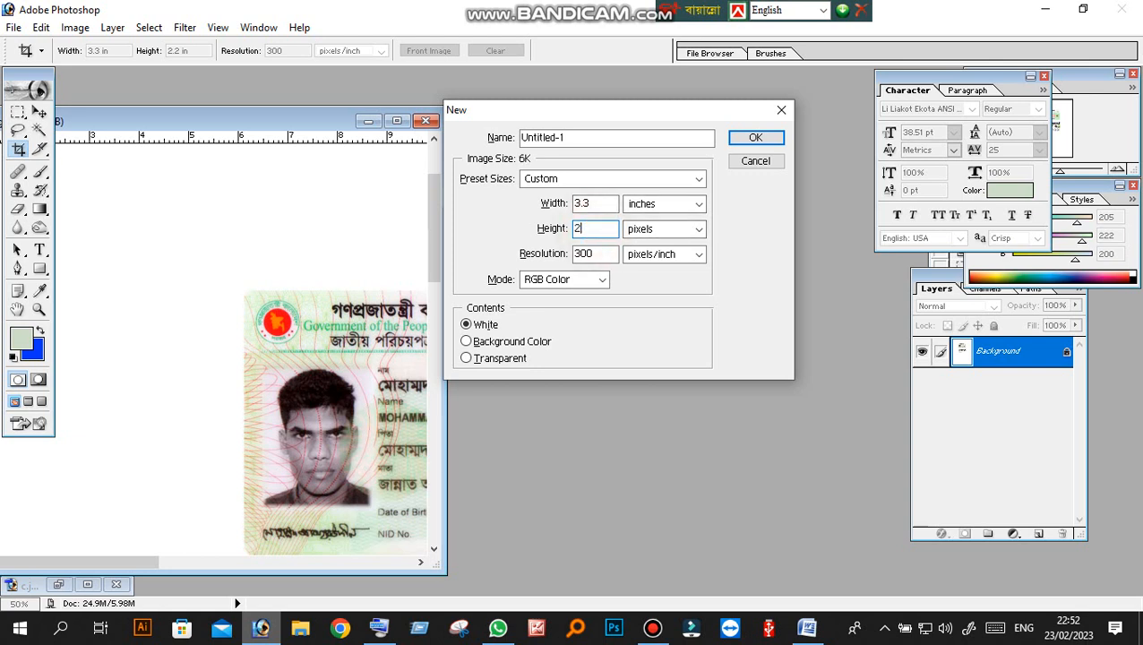
type("2")
left_click(686, 229)
left_click(664, 260)
double_click(584, 253)
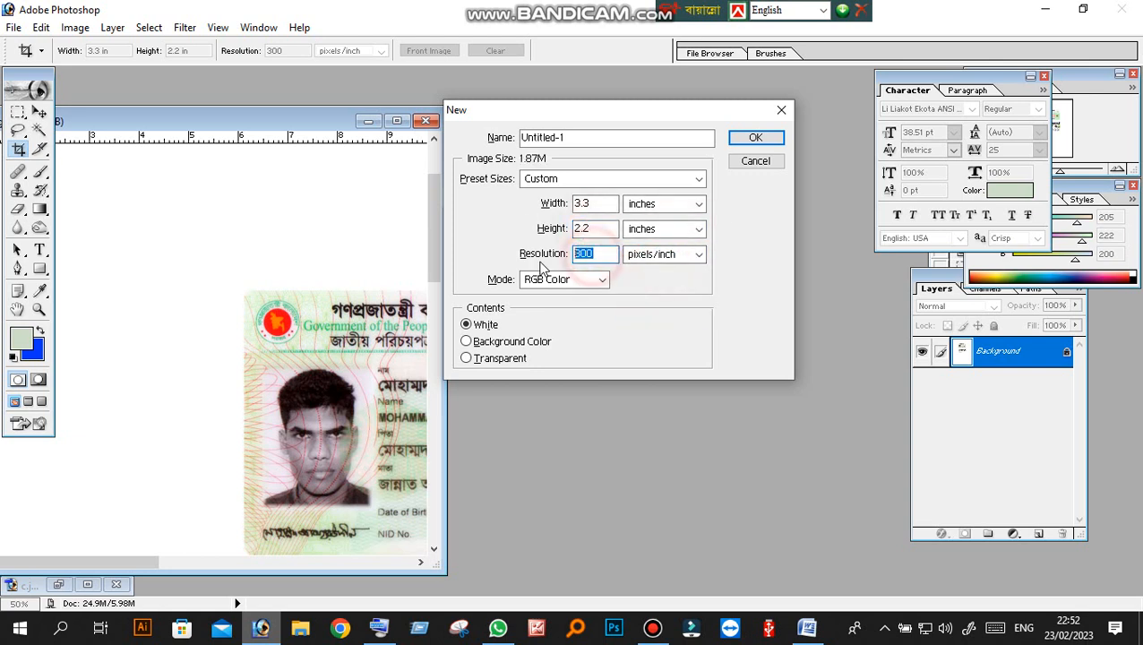
left_click(757, 139)
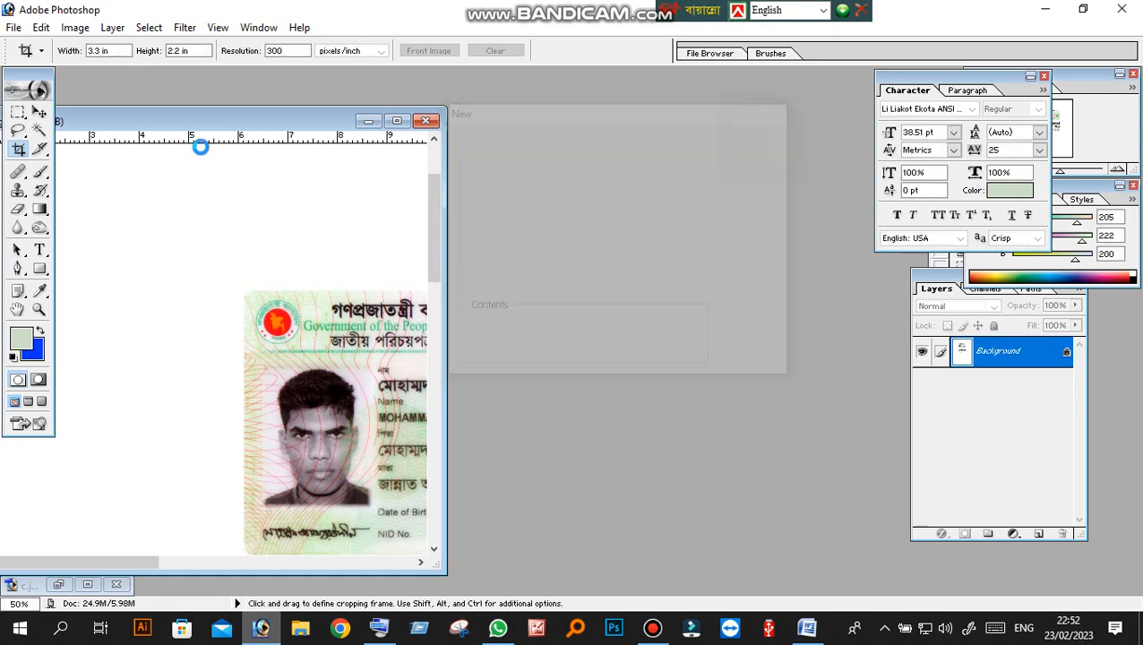
left_click_drag(292, 316, 486, 73)
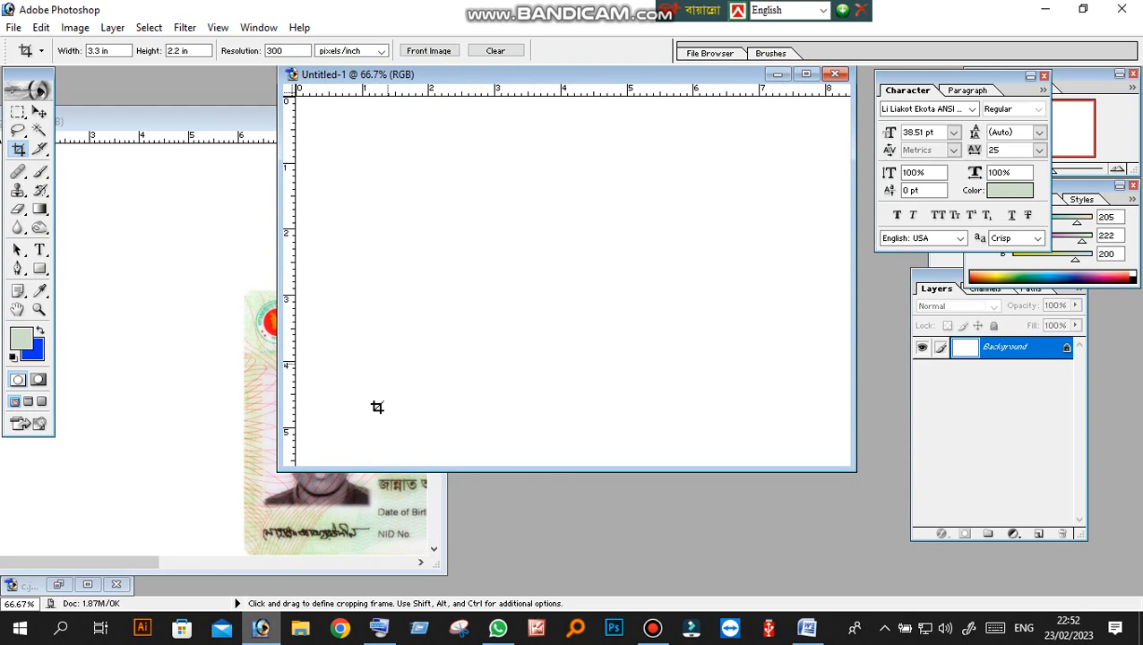
Marquee-select the card front in the scan and drag it into Untitled-1 at top-left
left_click(365, 531)
left_click_drag(441, 420, 769, 422)
left_click_drag(554, 120, 458, 136)
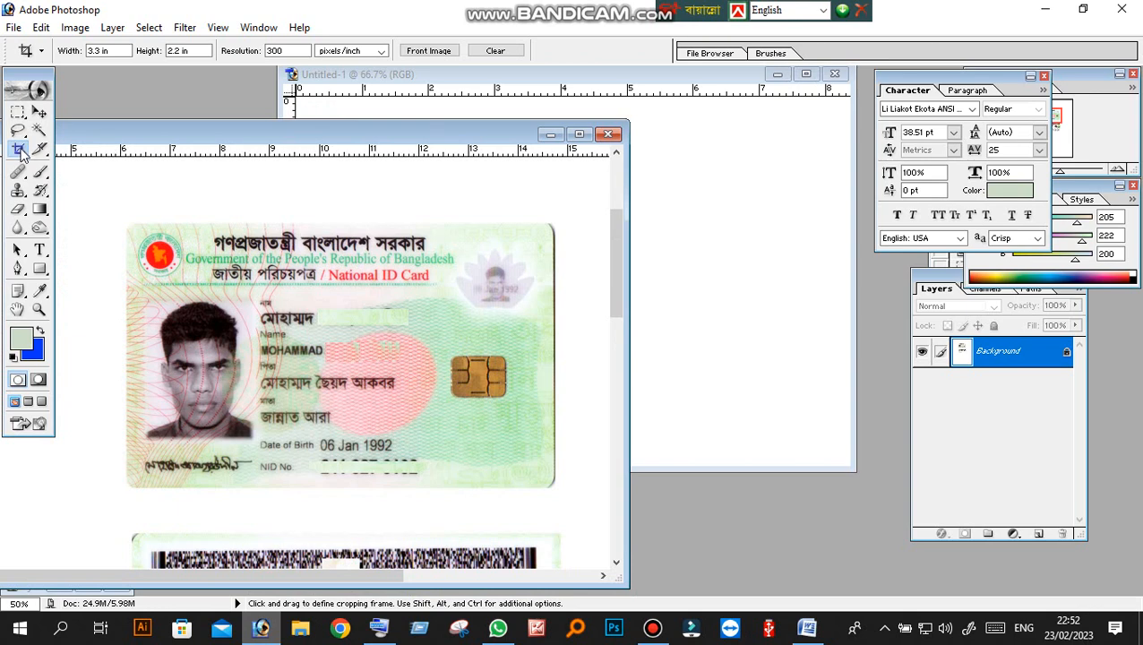
left_click(18, 112)
left_click_drag(128, 224, 555, 490)
left_click_drag(413, 369, 720, 334)
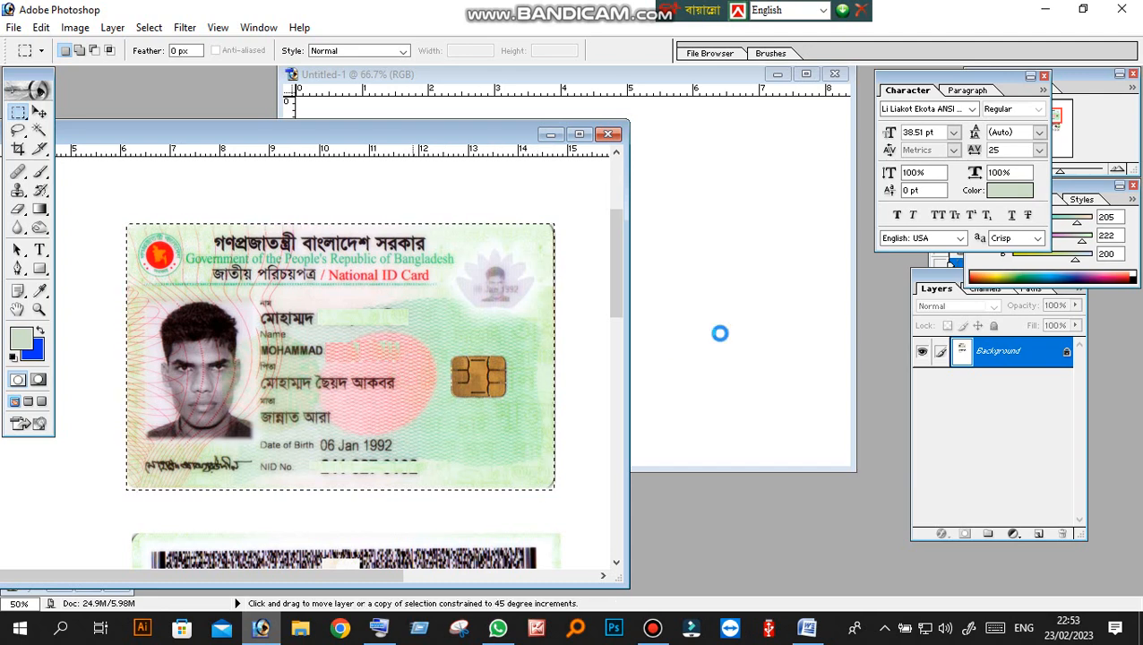
left_click(807, 77)
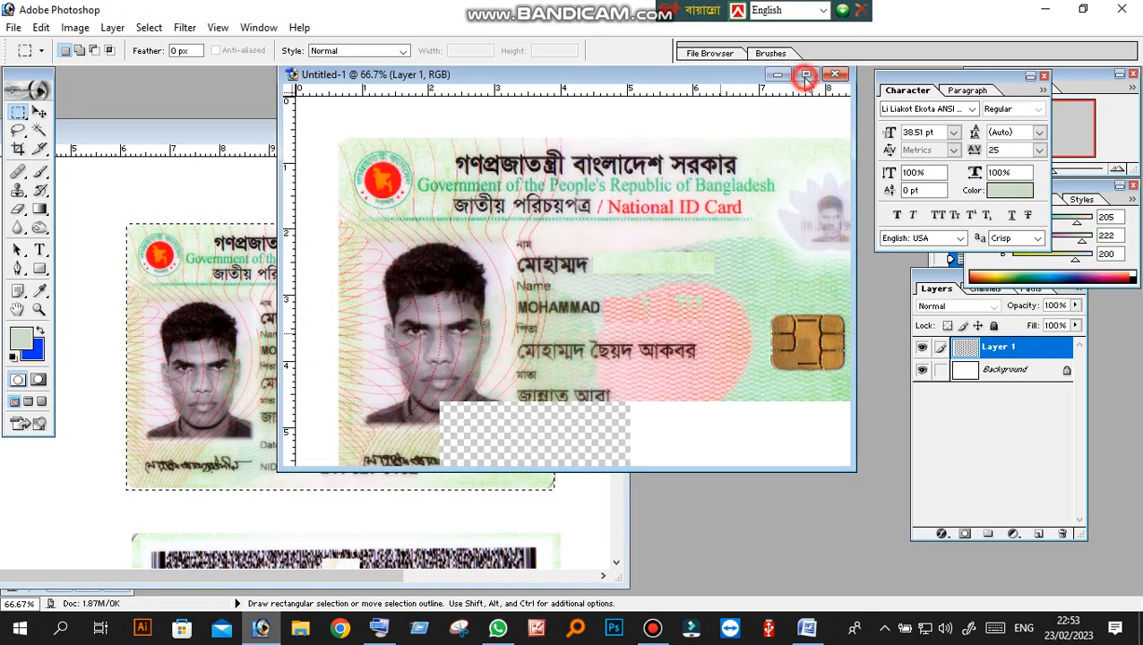
left_click(39, 113)
left_click_drag(553, 324, 522, 299)
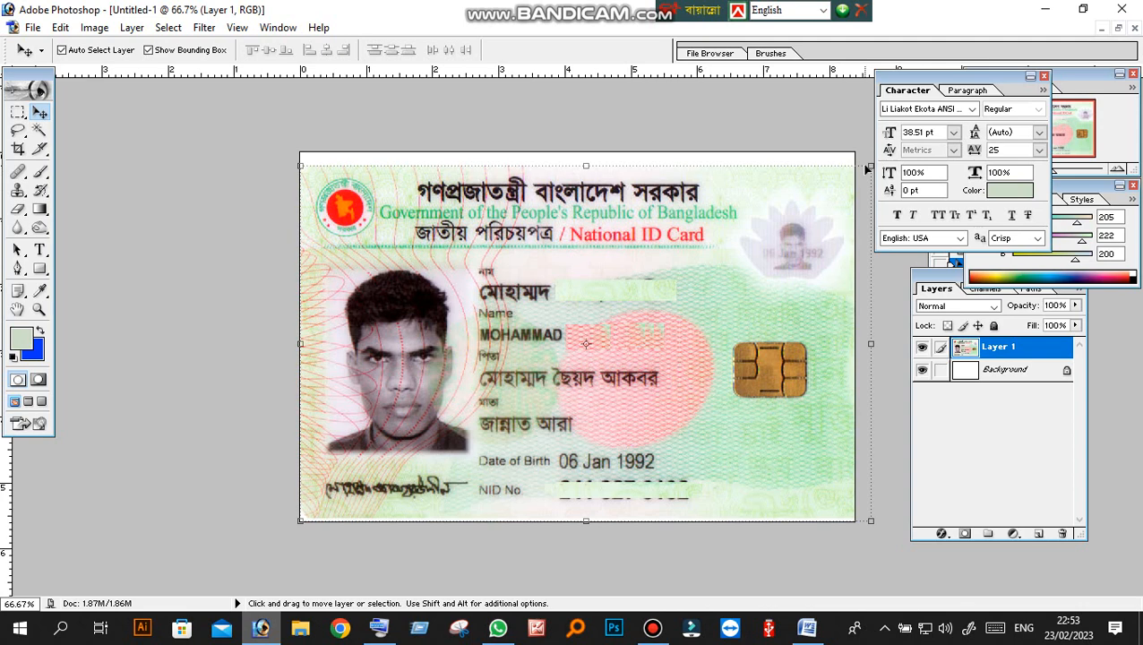
Scale the card front layer so it fills the Untitled-1 page
left_click_drag(871, 166, 844, 170)
left_click_drag(843, 337, 855, 337)
key("Return")
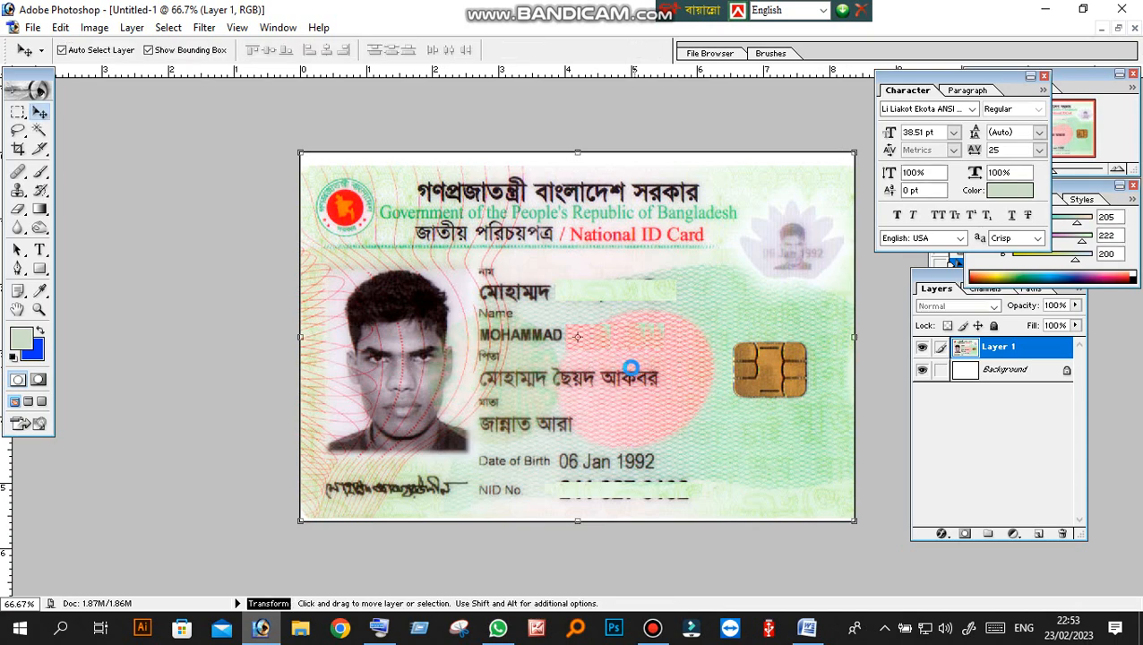
Return Untitled-1 to a floating window, move it aside, and start a new document with Ctrl+N
scroll(635, 364, "down", 2)
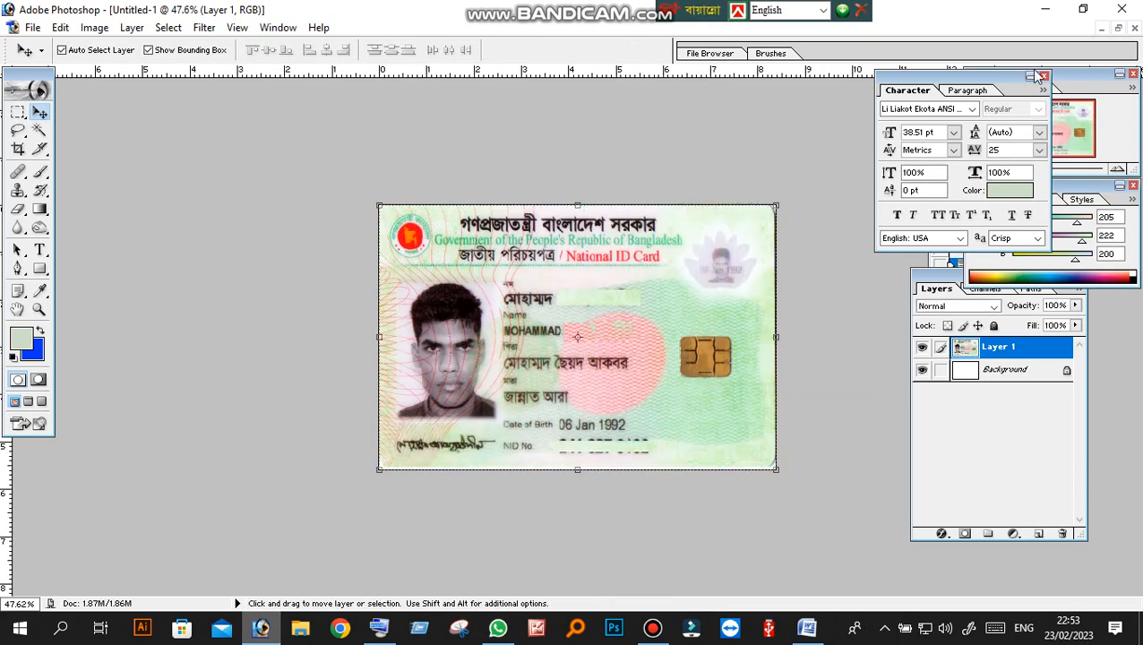
left_click(1118, 29)
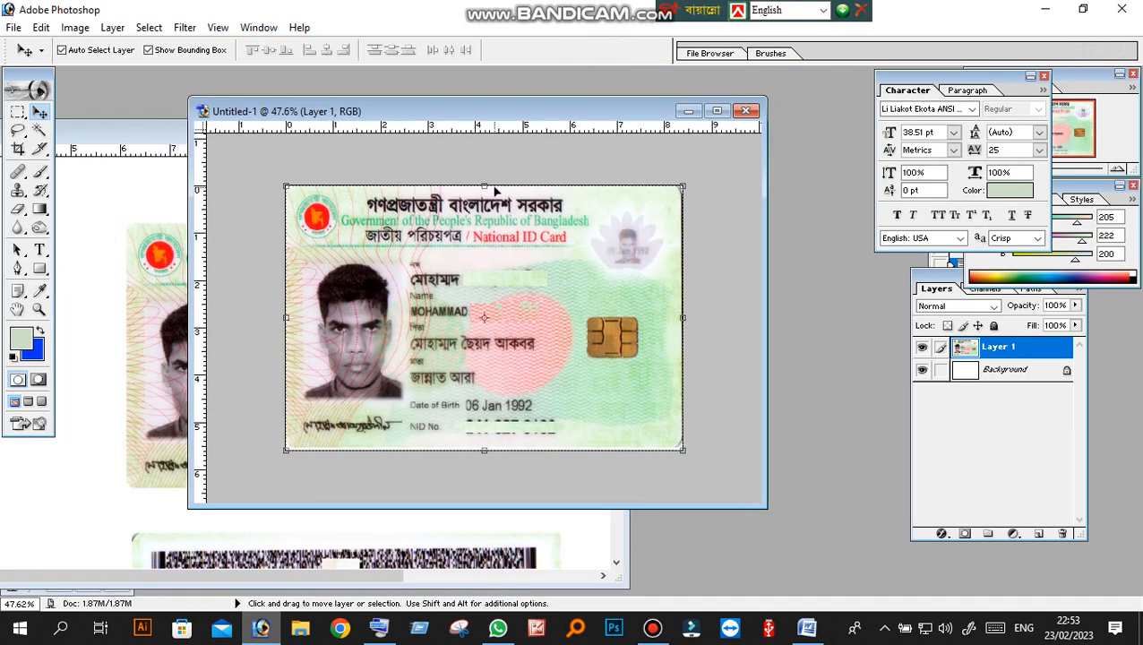
left_click_drag(520, 109, 314, 131)
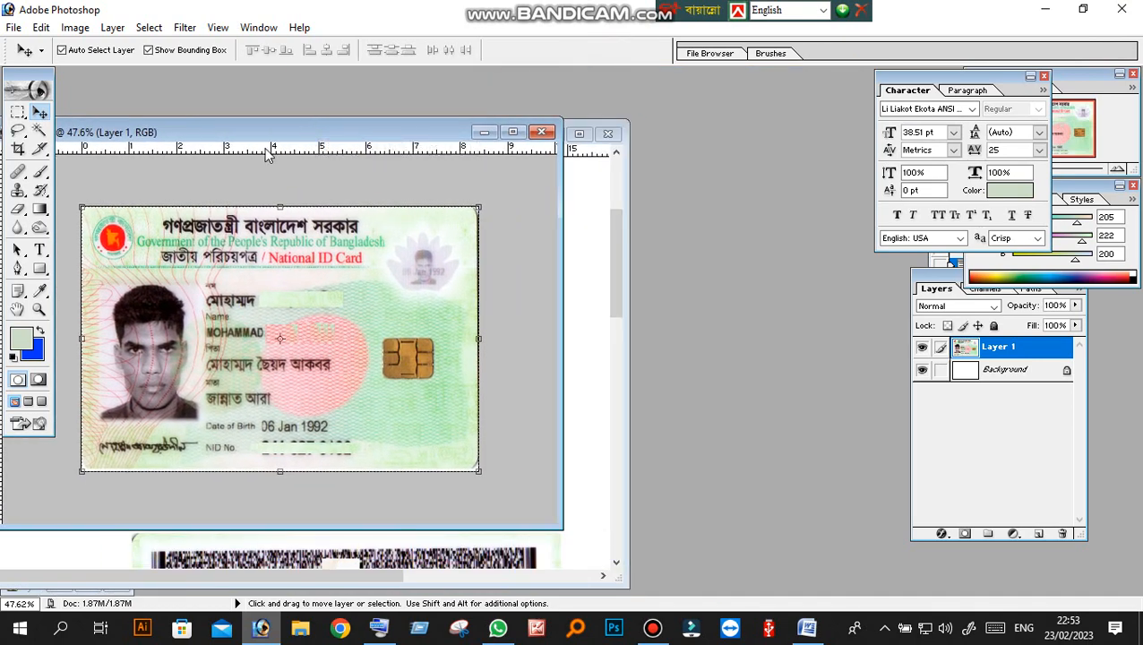
key("ctrl+n")
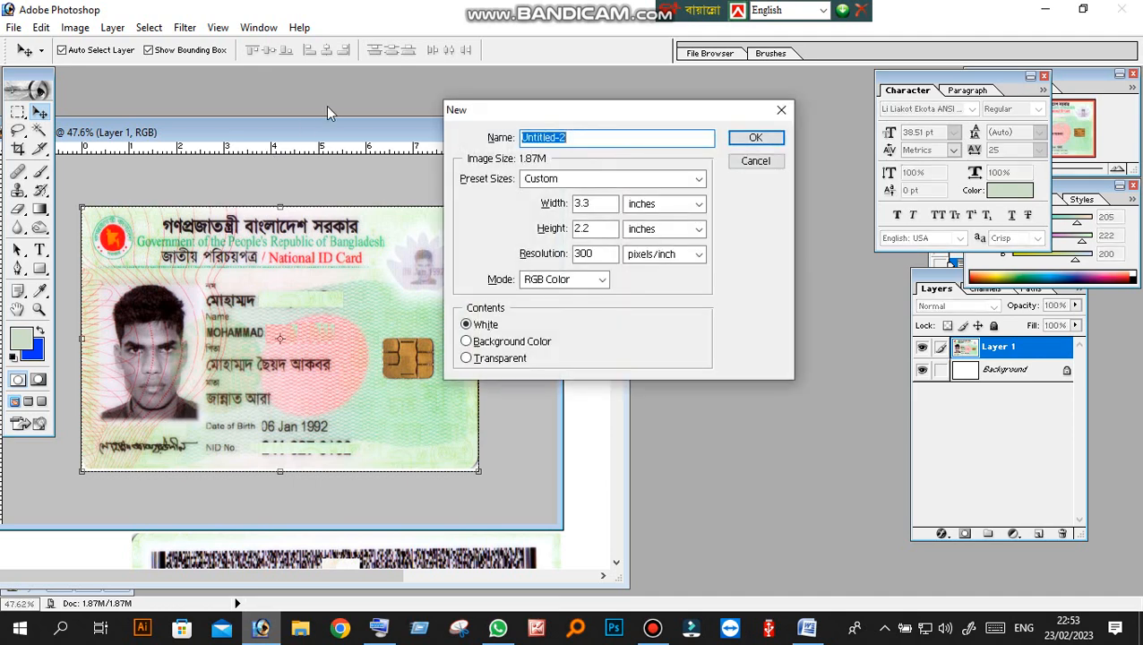
Create Untitled-2 from the A4 preset at 300 pixels/inch
left_click(568, 179)
left_click(542, 560)
left_click(756, 140)
Copy the card front from Untitled-1 into the A4 page's top-left and clear the selection
left_click_drag(178, 132, 618, 140)
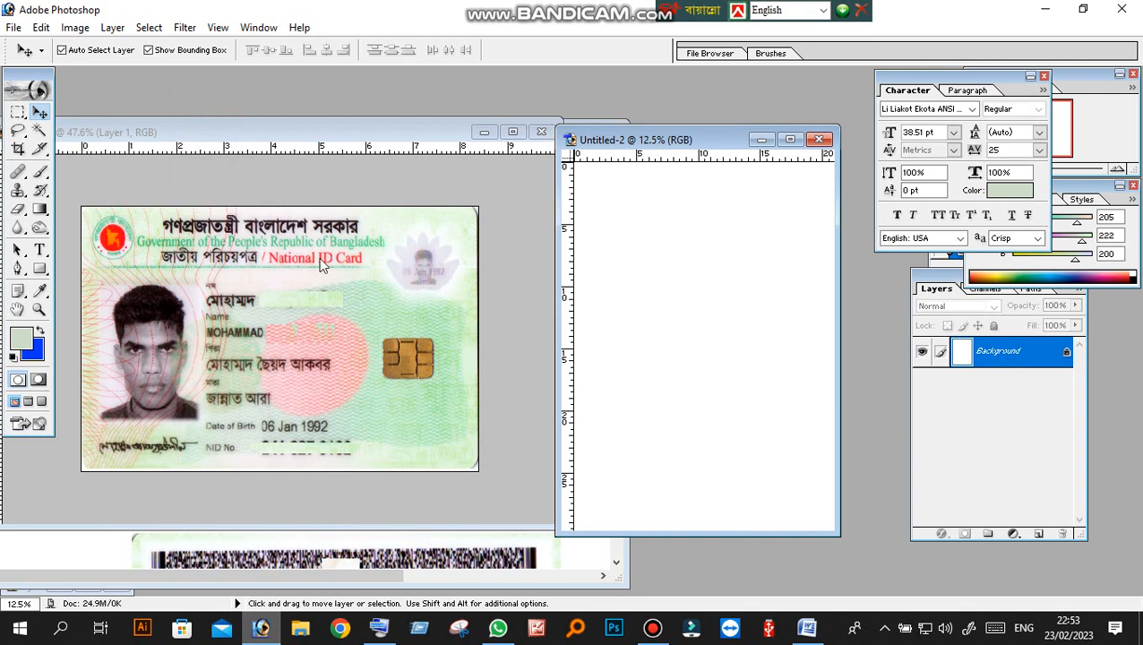
left_click(318, 257)
left_click_drag(463, 310, 653, 222)
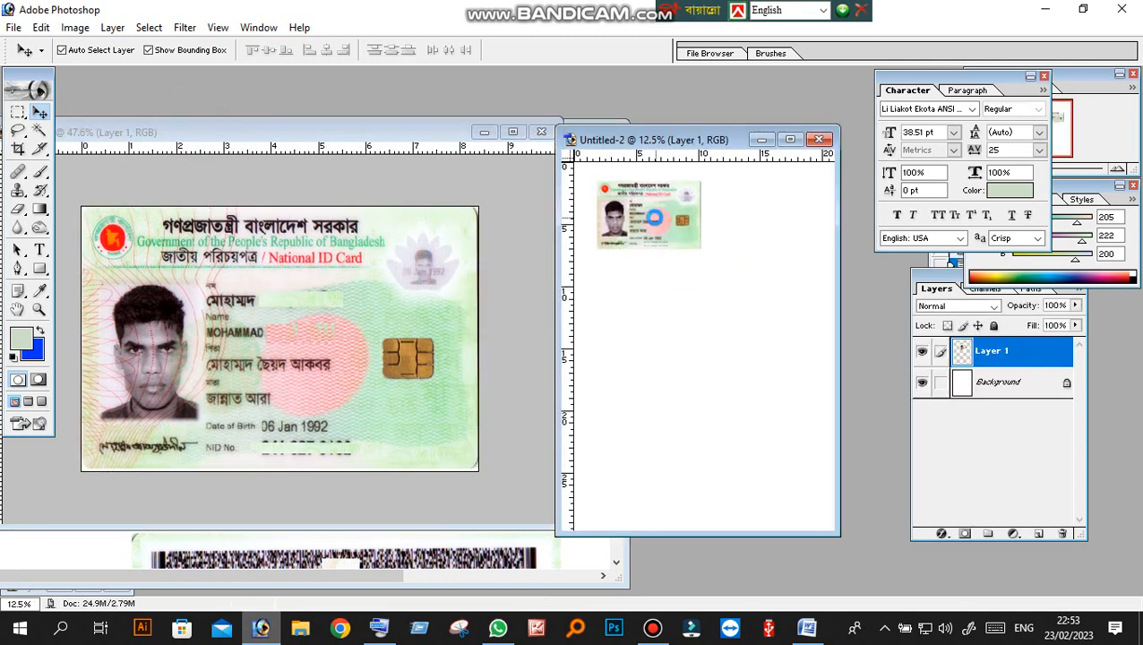
left_click(395, 462)
left_click(401, 551)
left_click_drag(391, 324, 391, 325)
key("ctrl+d")
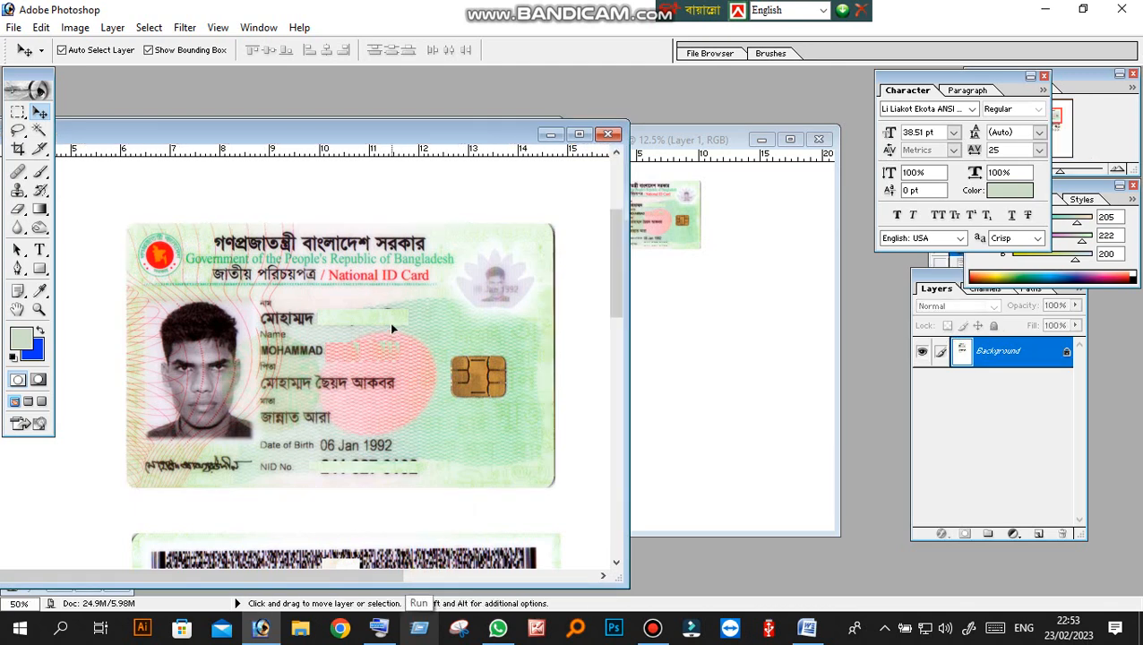
Rearrange the windows and remove the card front from Untitled-1
key("alt")
key("ctrl+alt+z")
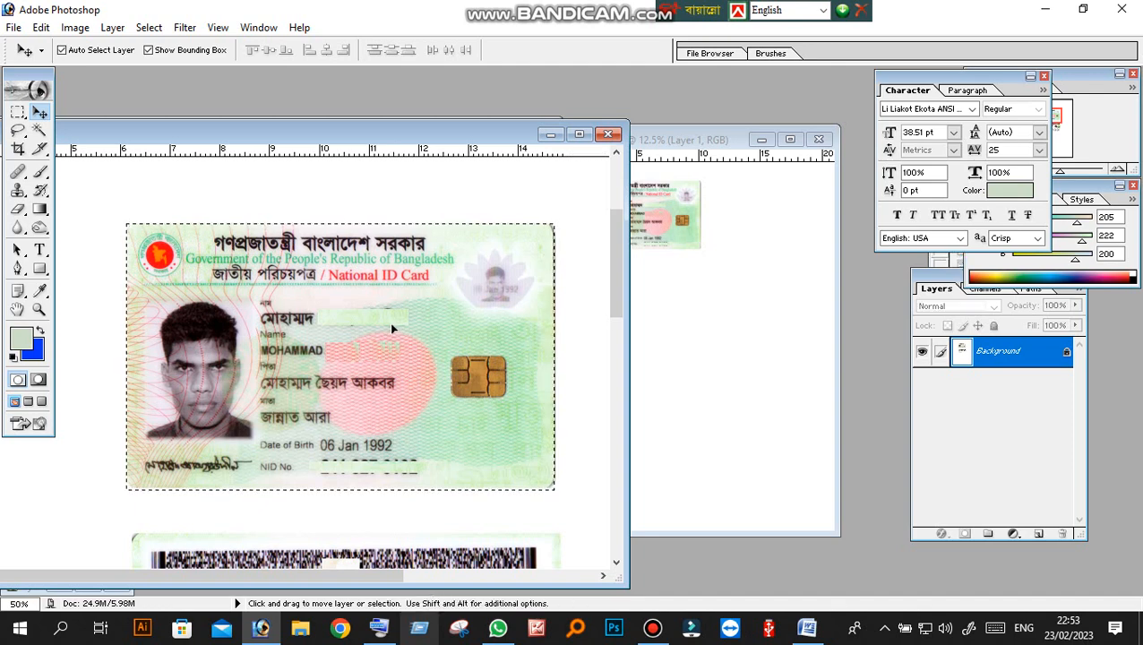
key("alt")
key("ctrl+d")
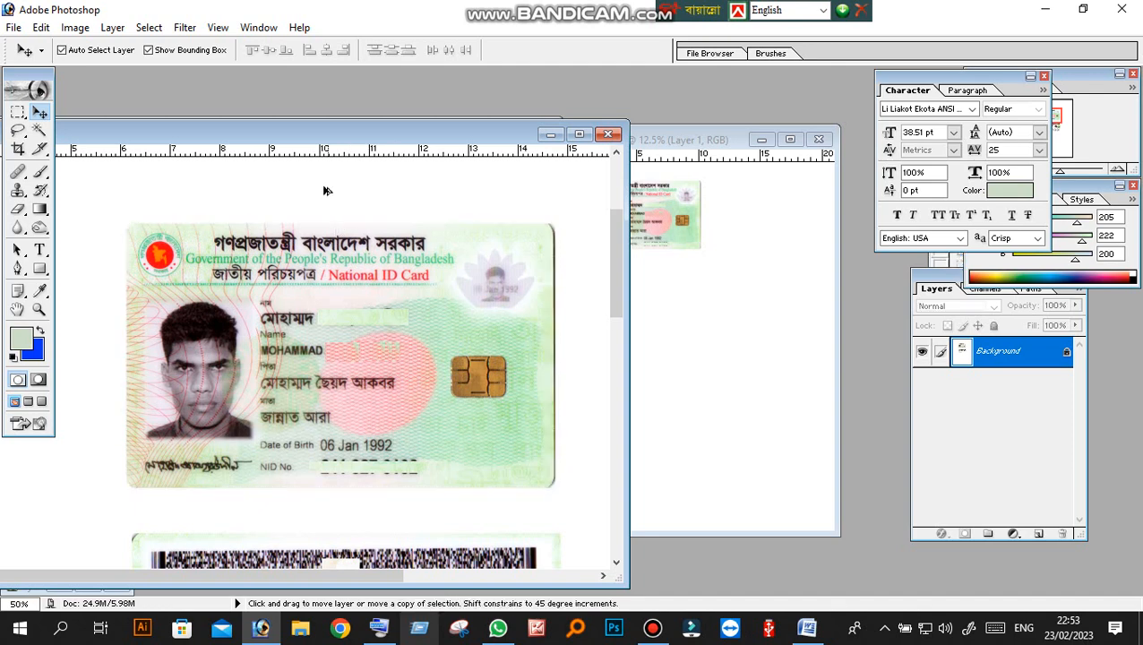
left_click_drag(350, 136, 224, 199)
left_click(623, 328)
left_click_drag(440, 198, 291, 342)
left_click(330, 240)
left_click_drag(312, 133, 792, 186)
key("ctrl+alt+z")
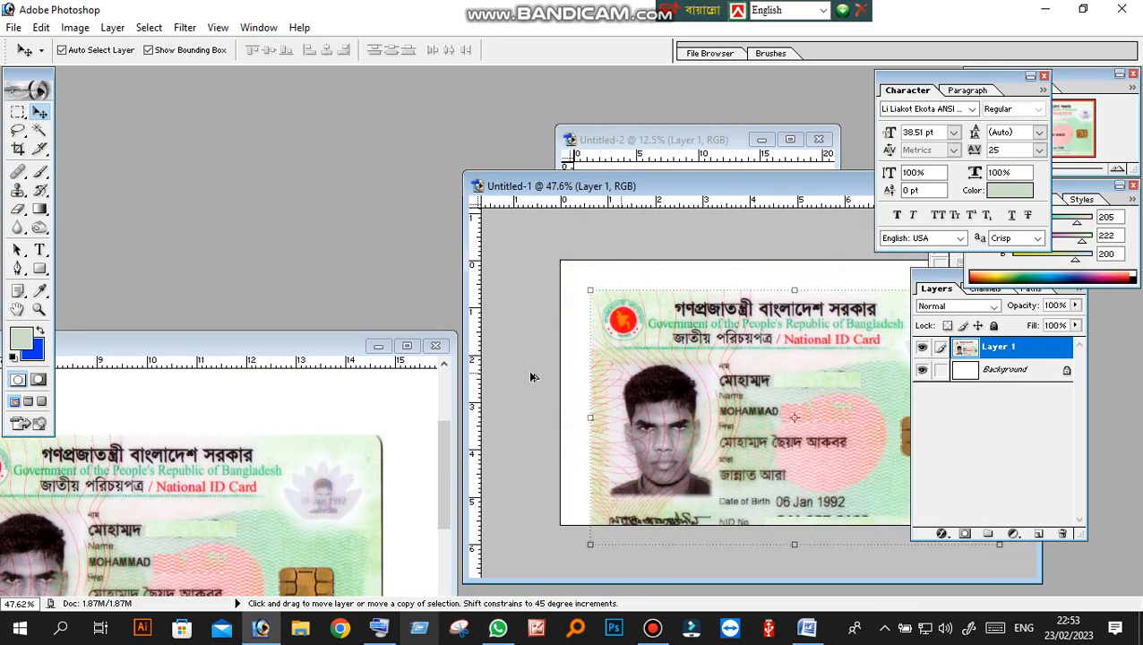
key("ctrl+alt+z")
Marquee-select the card back in the scan and copy it into the empty Untitled-1
left_click(349, 419)
left_click_drag(277, 345, 397, 110)
scroll(94, 274, "down", 10)
key("m")
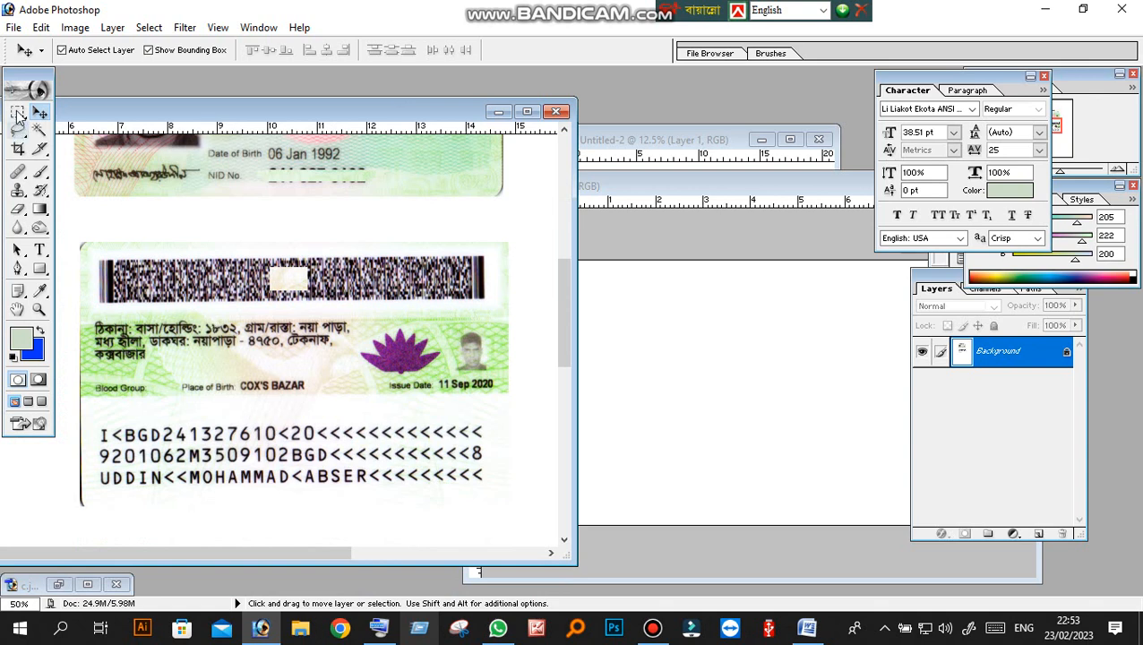
left_click_drag(74, 244, 508, 507)
left_click_drag(273, 344, 734, 358)
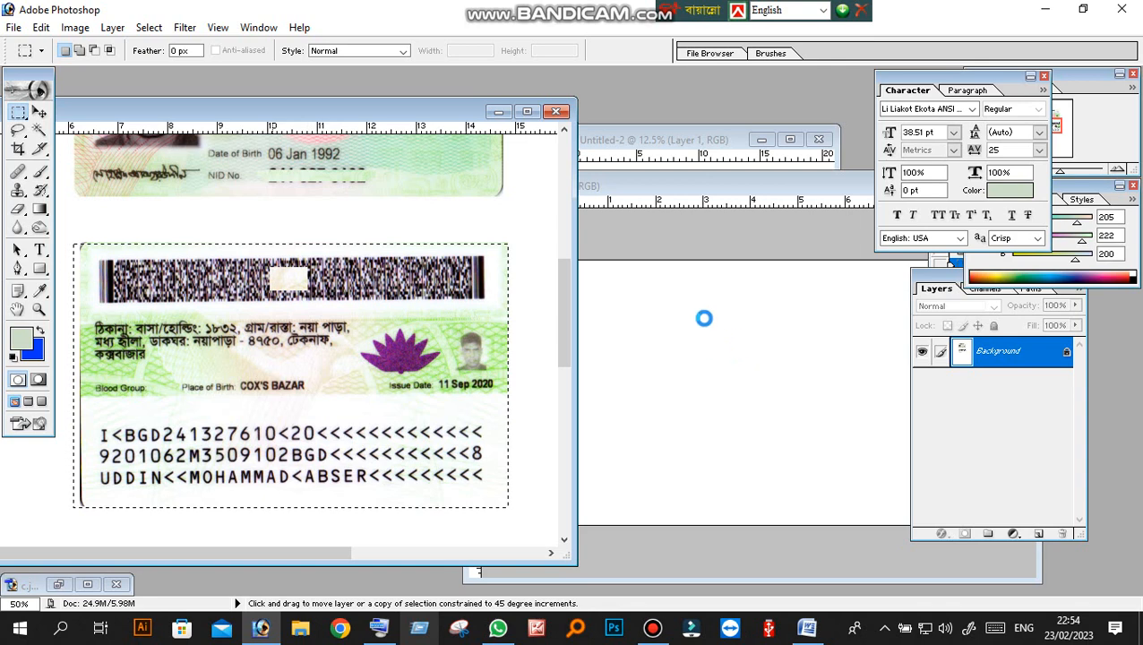
left_click_drag(521, 178, 501, 170)
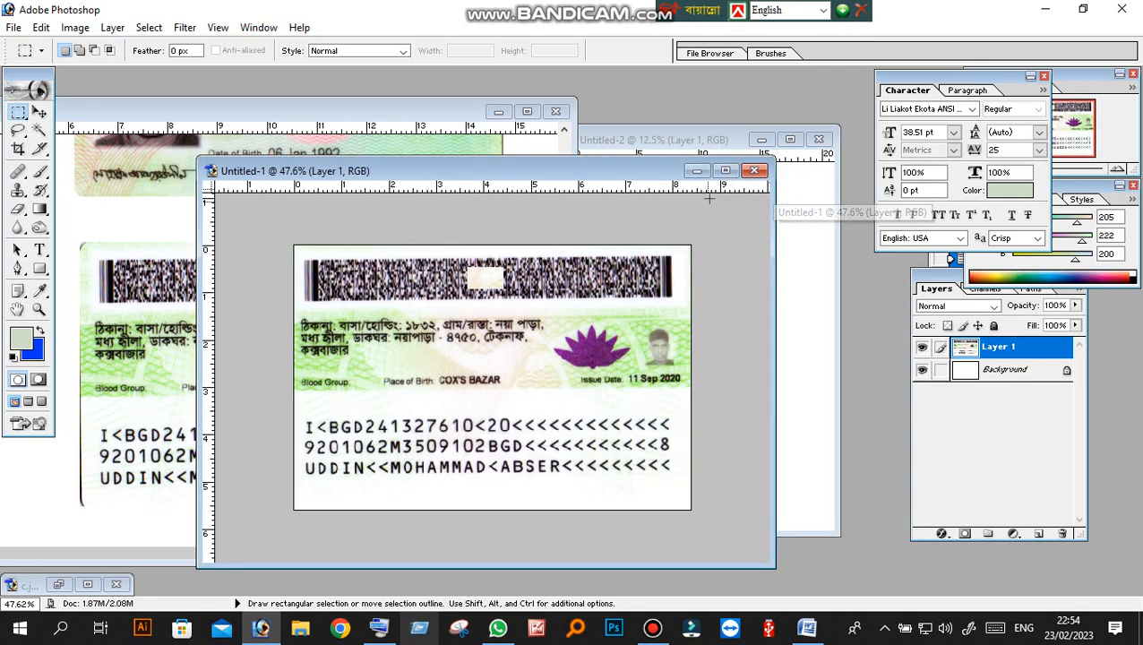
scroll(502, 350, "down", 4)
scroll(358, 295, "up", 3)
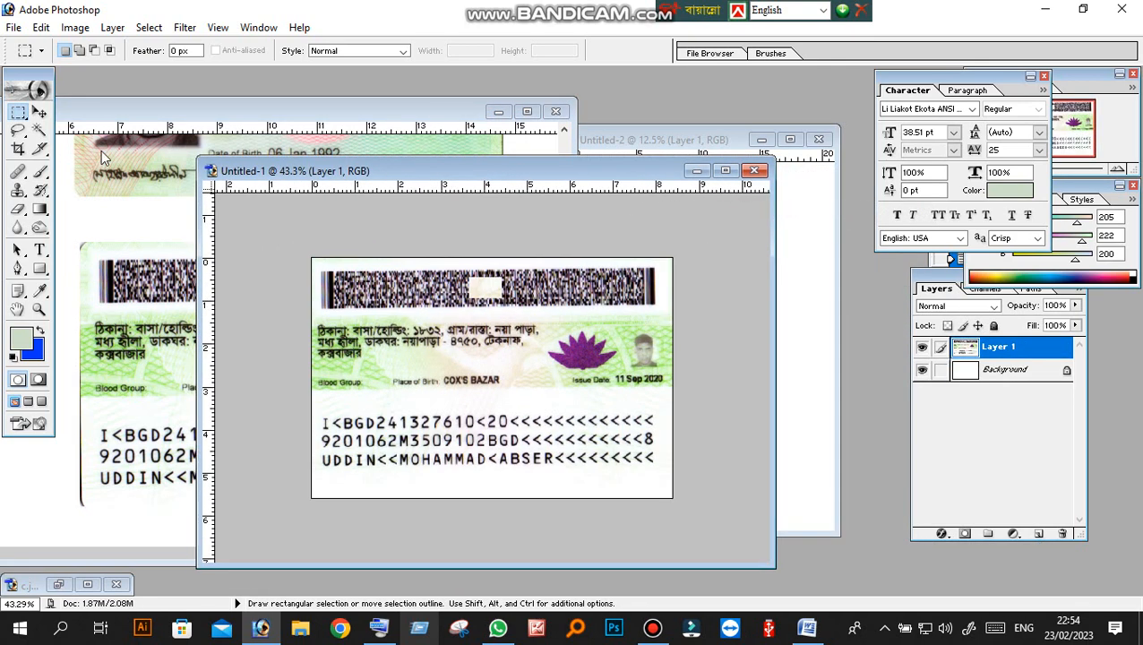
left_click(38, 112)
Resize the card back layer to fit the Untitled-1 frame
left_click_drag(373, 370, 370, 382)
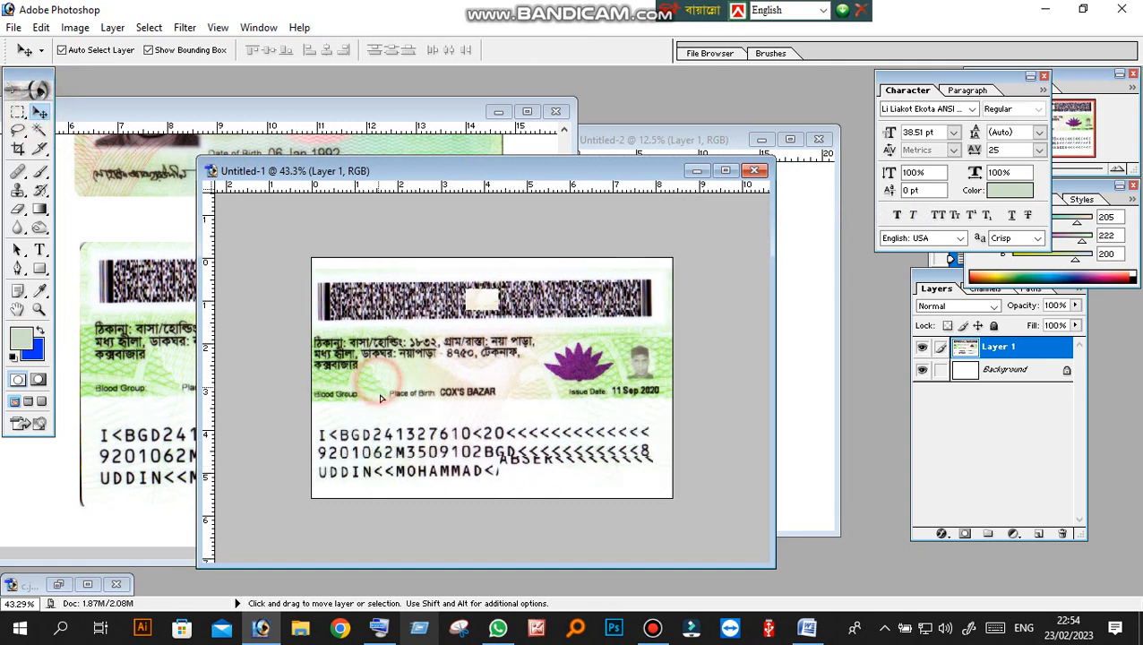
left_click_drag(296, 266, 312, 257)
key("Return")
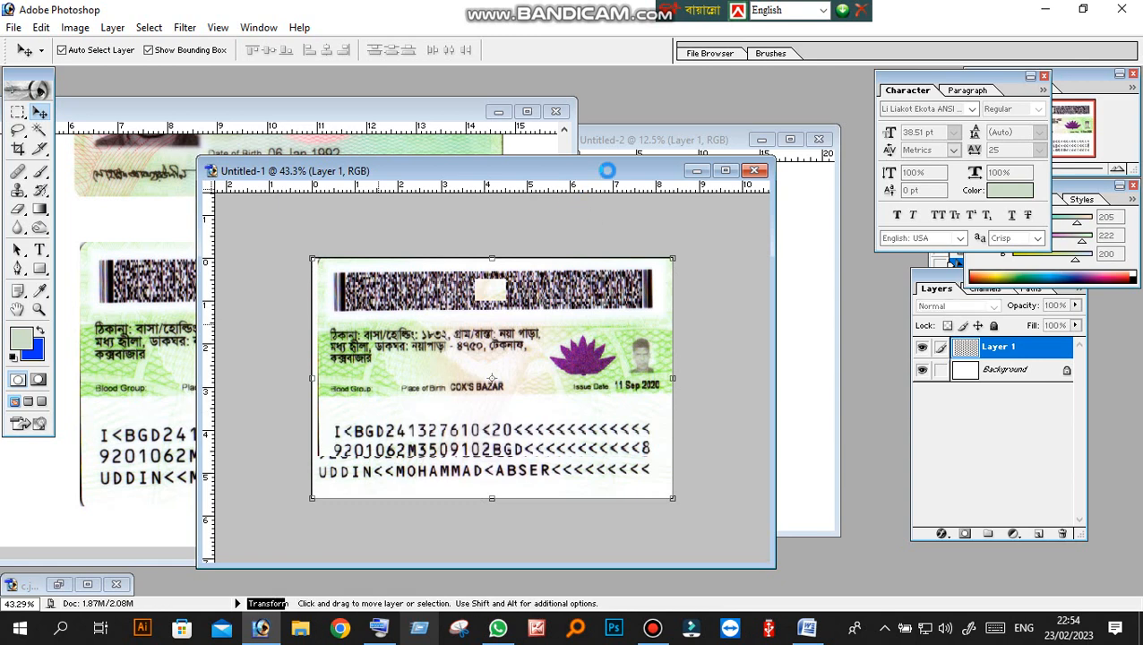
Copy the card back onto the A4 page, placing it beside the card front
left_click_drag(607, 170, 330, 171)
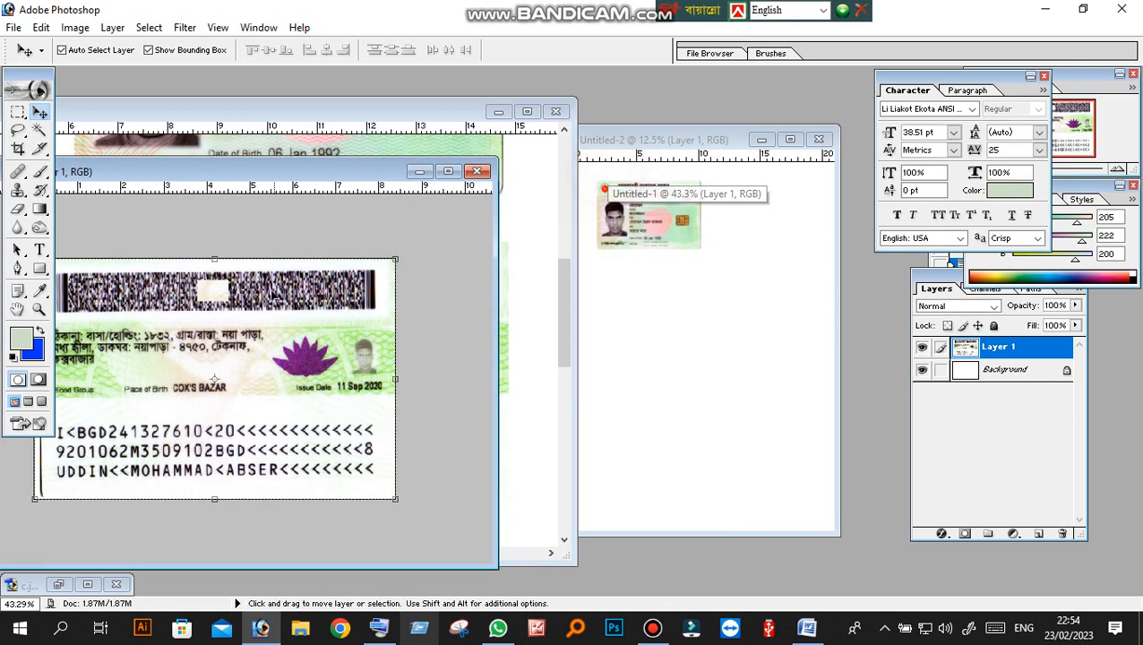
left_click_drag(267, 299, 624, 273)
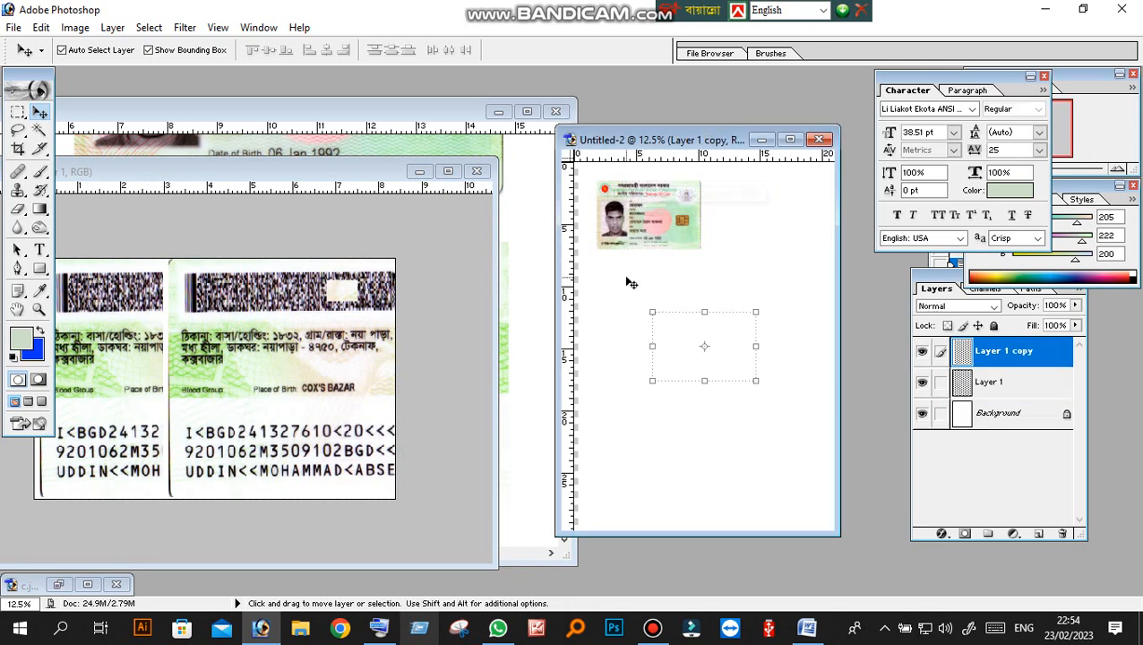
left_click_drag(692, 352, 761, 226)
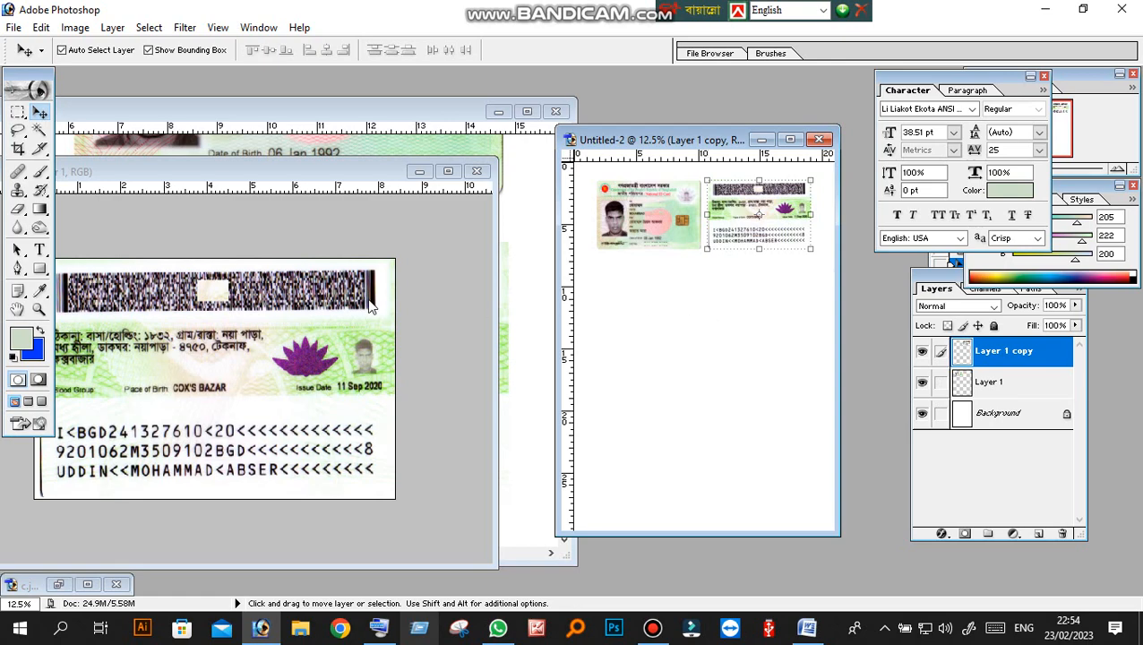
left_click(708, 313)
left_click_drag(287, 167, 519, 233)
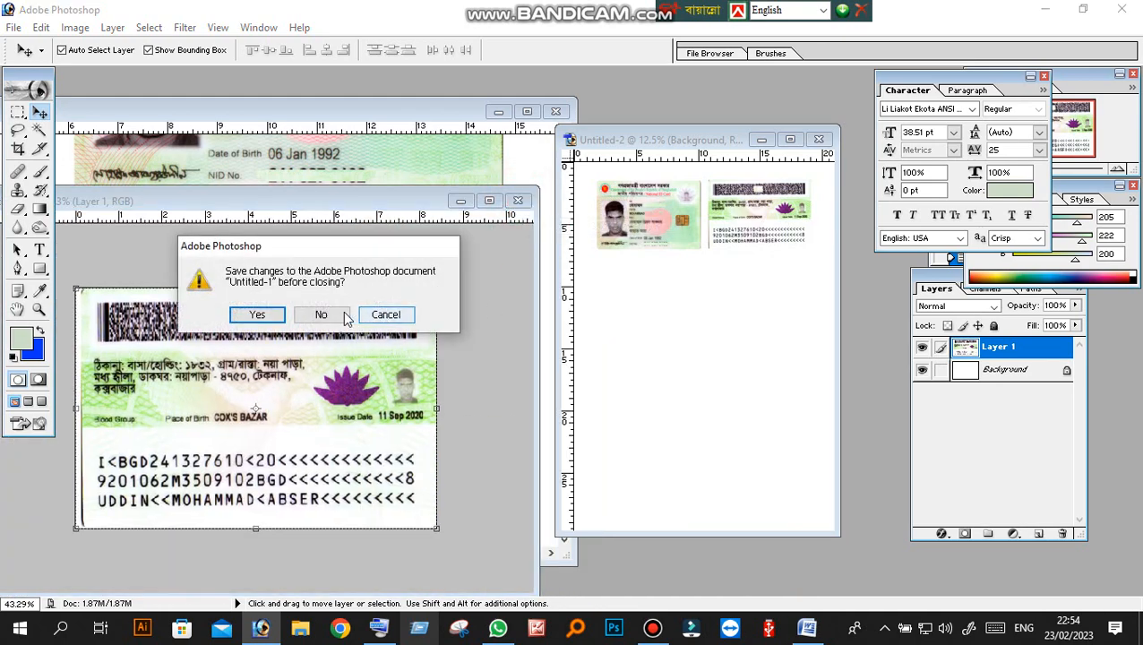
Close Untitled-1 without saving it
left_click(345, 316)
key("c")
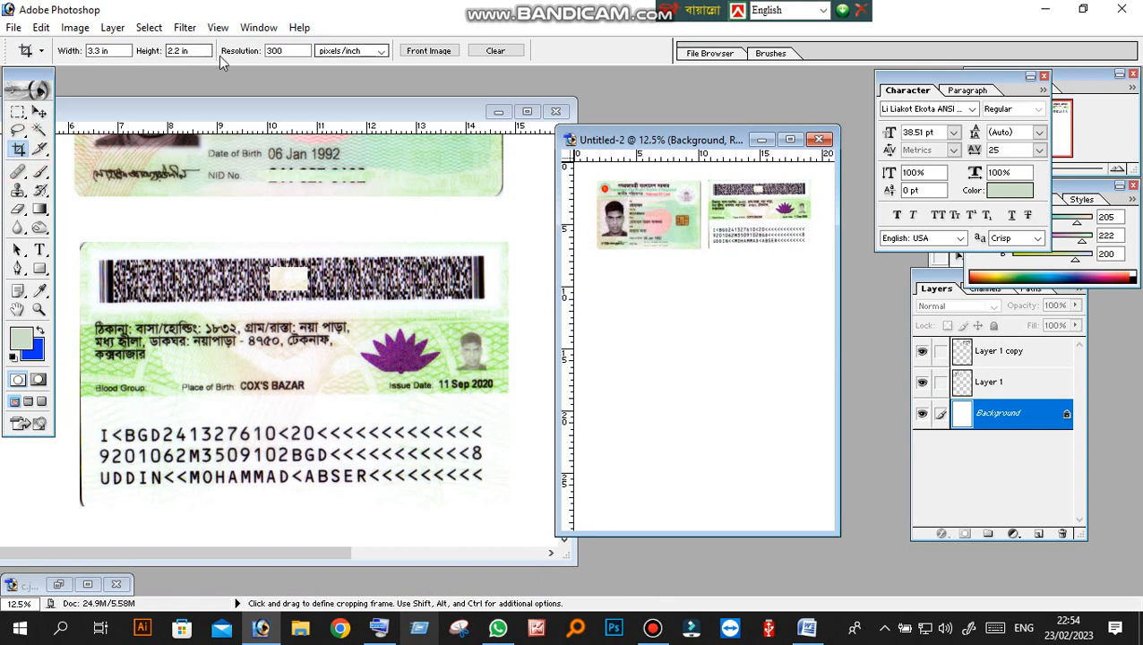
left_click(401, 172)
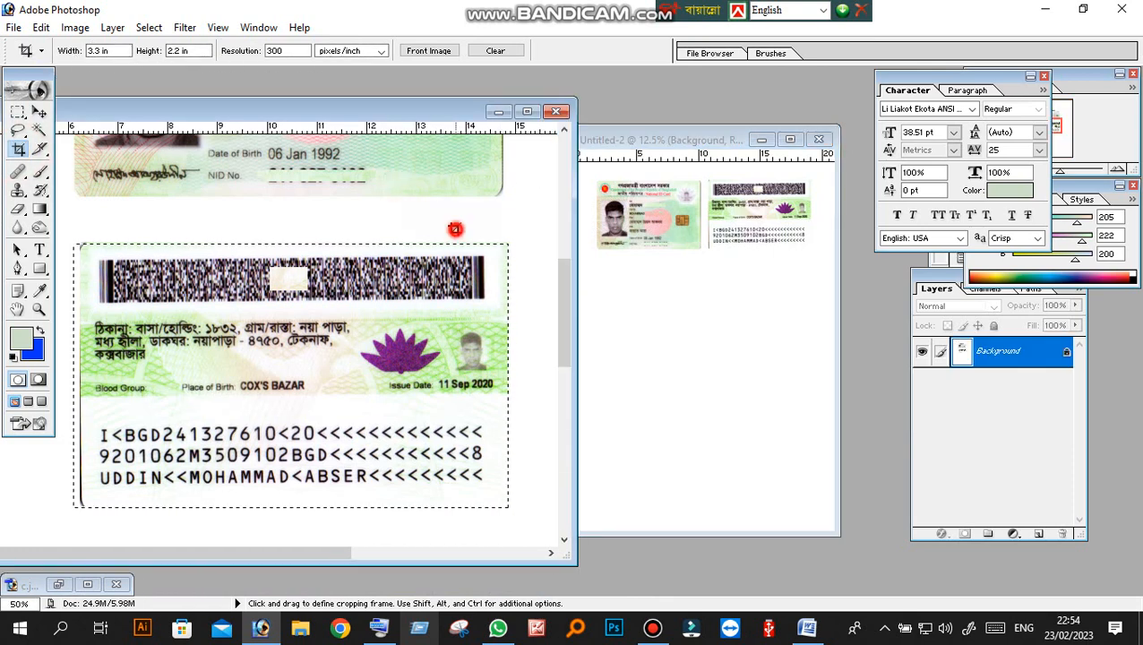
Crop the original scan to just the card front at 3.3 × 2.2 in
scroll(455, 235, "up", 1)
scroll(454, 244, "up", 6)
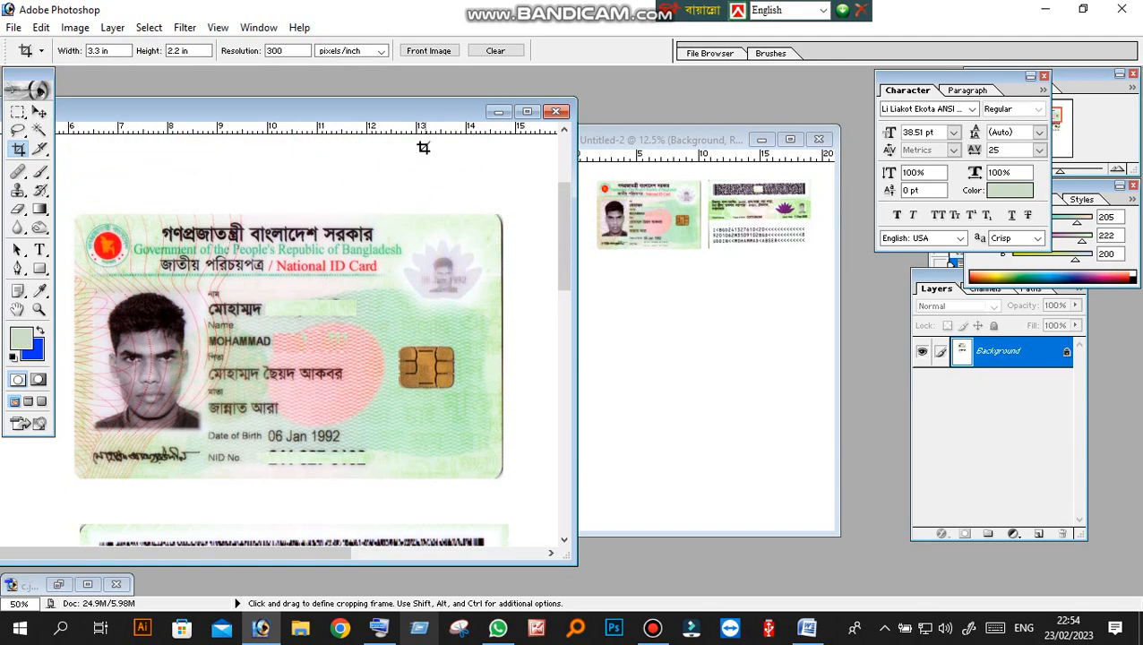
mouse_move(406, 113)
left_mouse_down()
mouse_move(541, 112)
mouse_move(390, 115)
left_mouse_up()
scroll(490, 240, "down", 3)
scroll(249, 181, "up", 2)
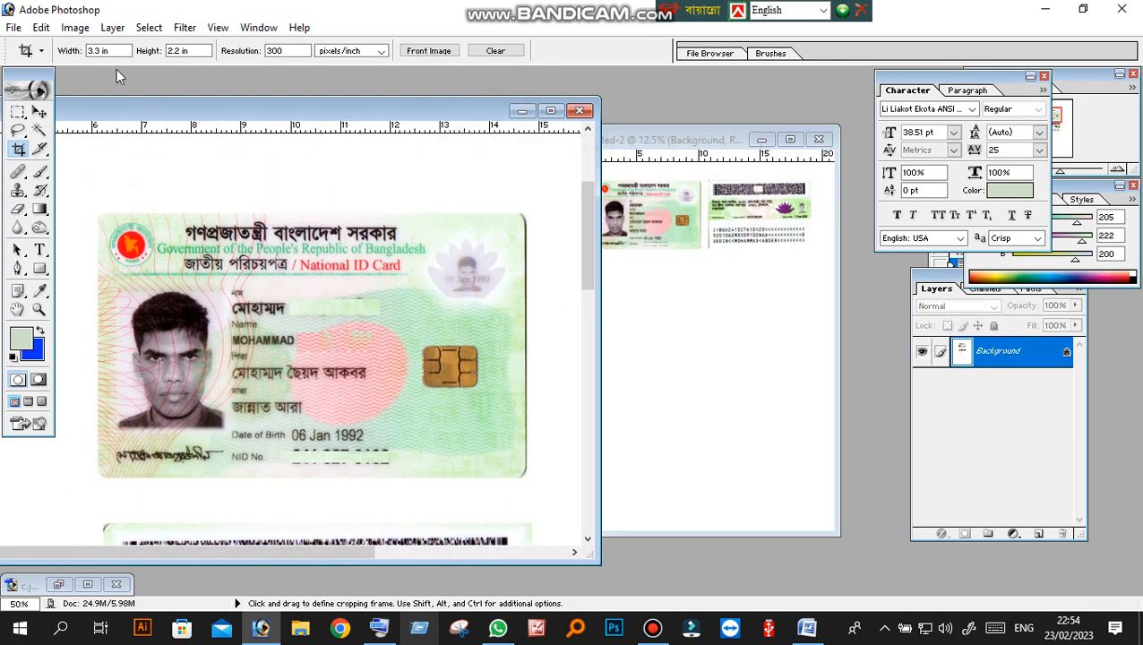
left_click_drag(140, 116, 220, 113)
left_click_drag(162, 208, 614, 488)
left_click_drag(517, 430, 529, 423)
left_click_drag(598, 207, 613, 198)
left_click_drag(520, 267, 515, 269)
double_click(514, 270)
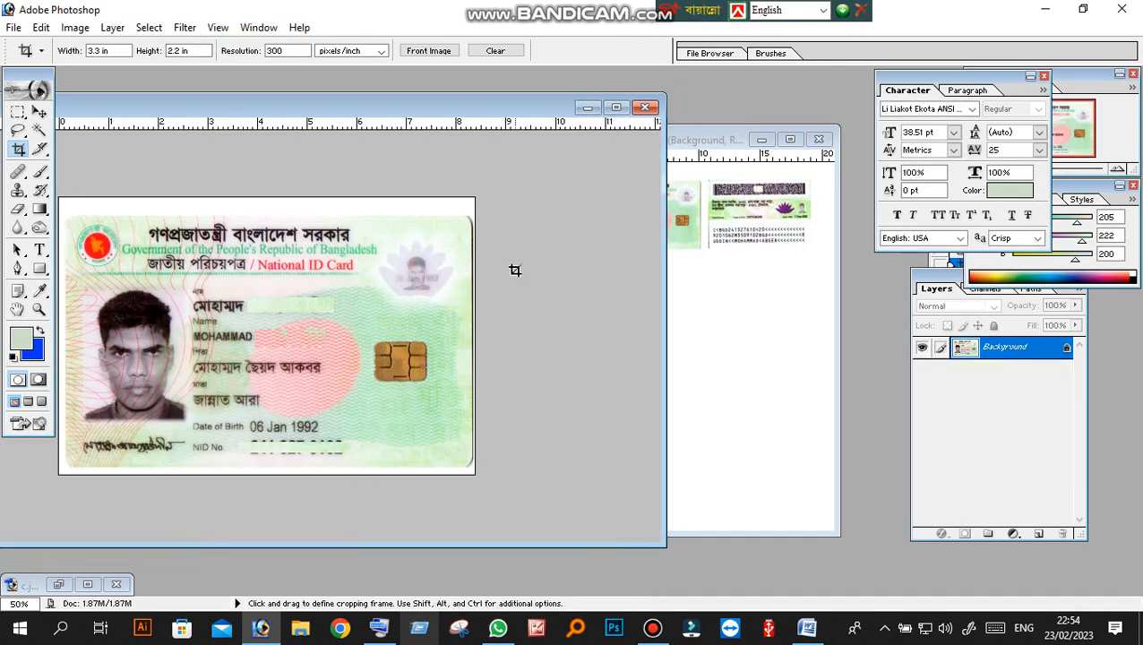
mouse_move(492, 98)
left_mouse_down()
mouse_move(517, 100)
mouse_move(508, 91)
left_mouse_up()
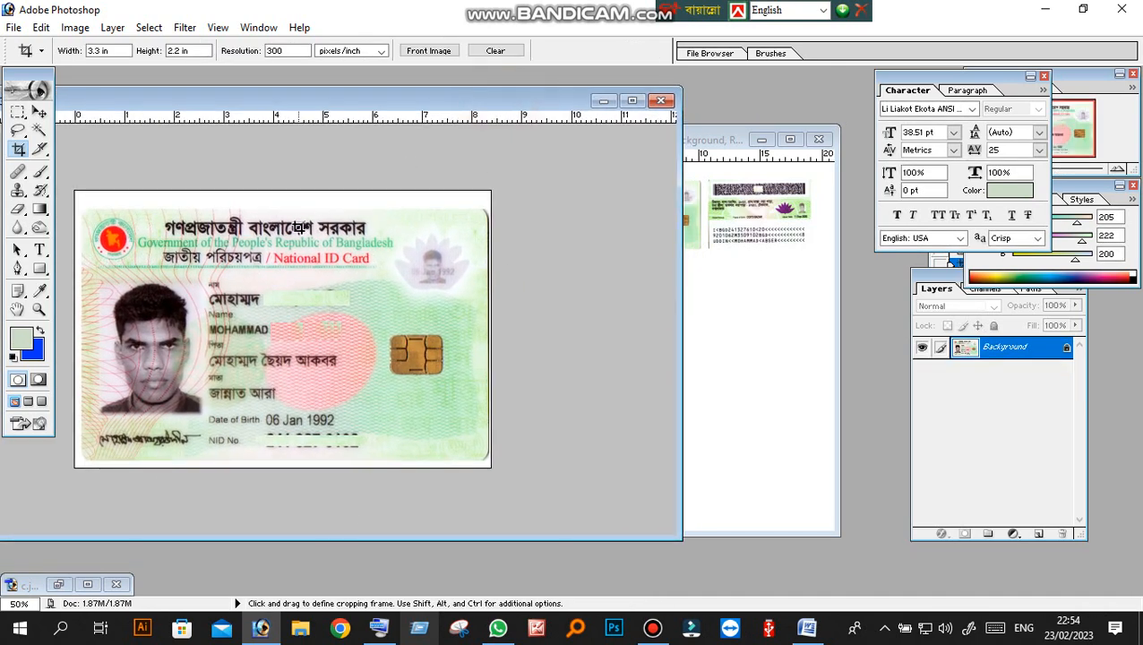
scroll(307, 235, "down", 1)
scroll(306, 235, "down", 1)
left_click(632, 101)
scroll(556, 179, "up", 2)
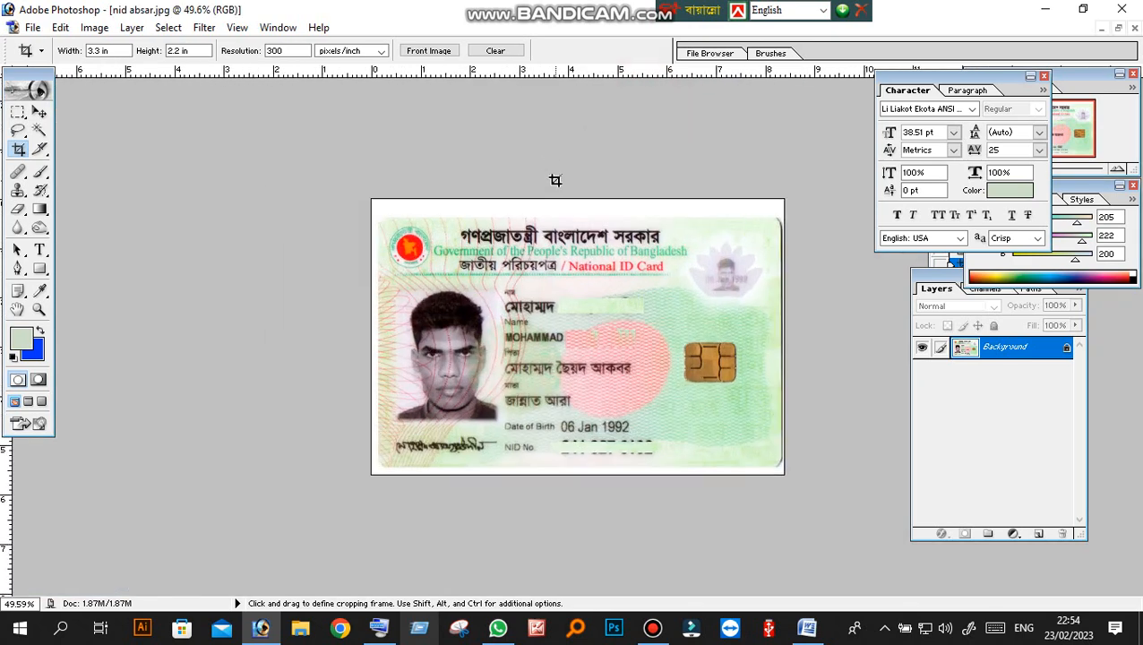
scroll(553, 200, "up", 1)
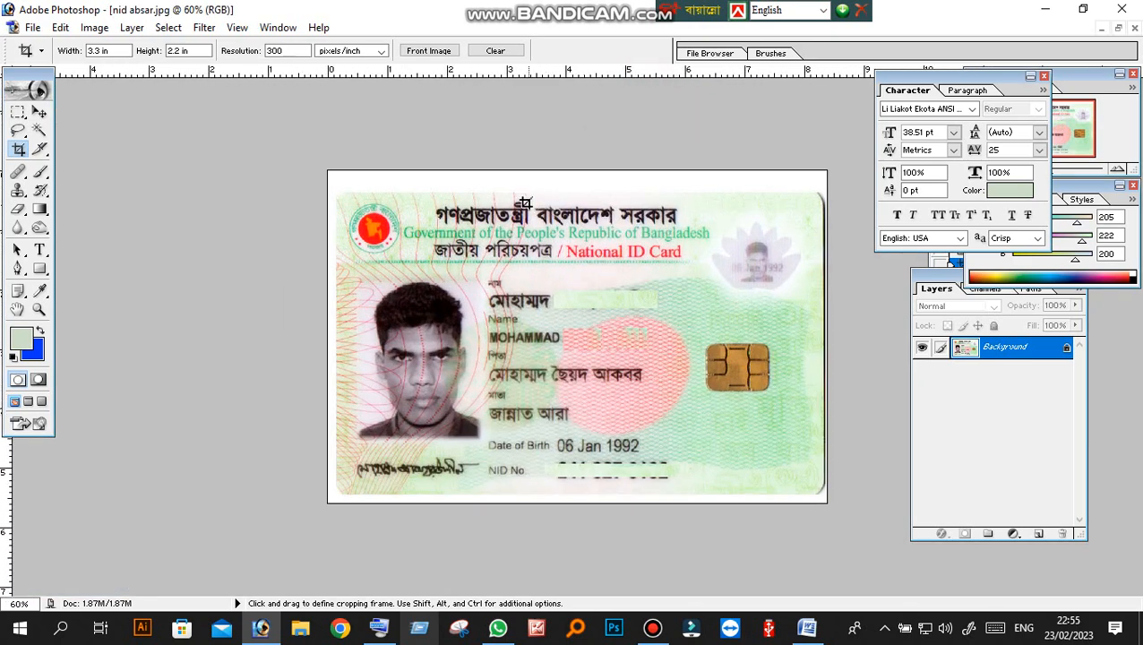
scroll(618, 229, "down", 1)
scroll(467, 261, "up", 1)
scroll(446, 180, "up", 1)
left_click(39, 130)
left_click(476, 164)
left_click(175, 174)
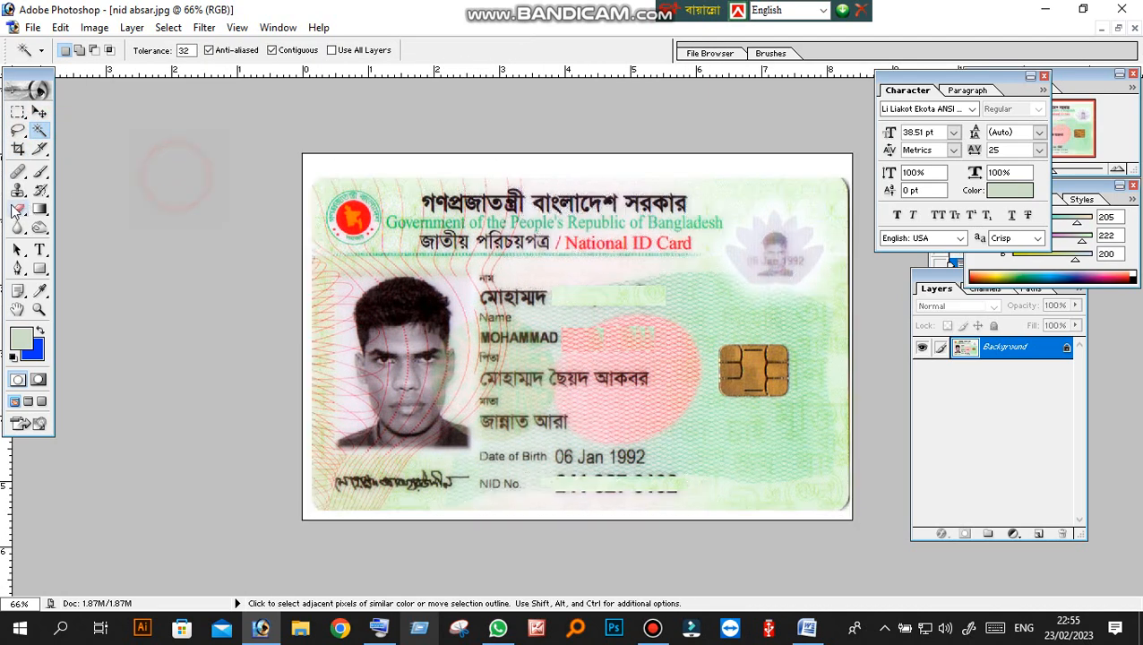
left_click(40, 172)
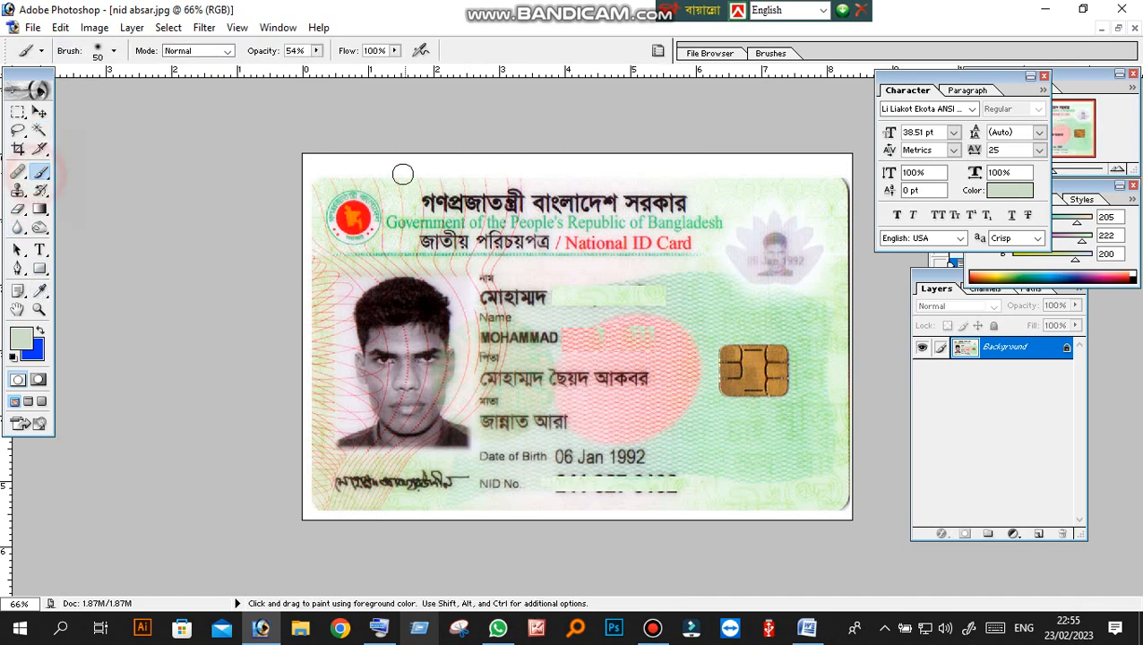
mouse_move(534, 167)
left_mouse_down()
mouse_move(795, 172)
mouse_move(314, 159)
left_mouse_up()
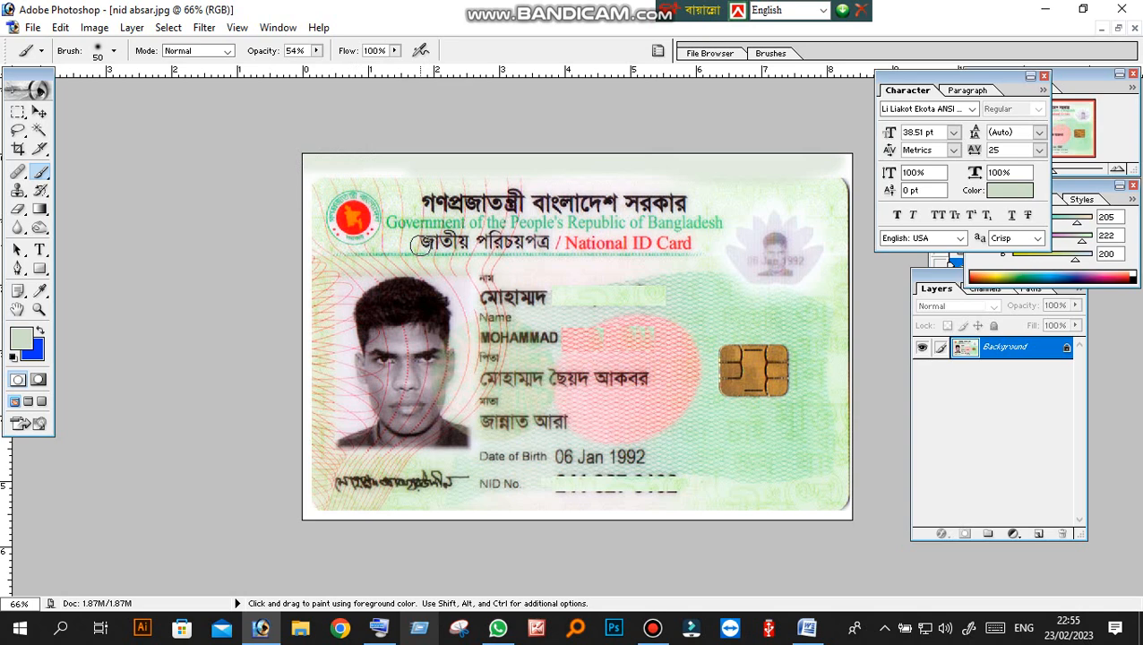
key("ctrl+z")
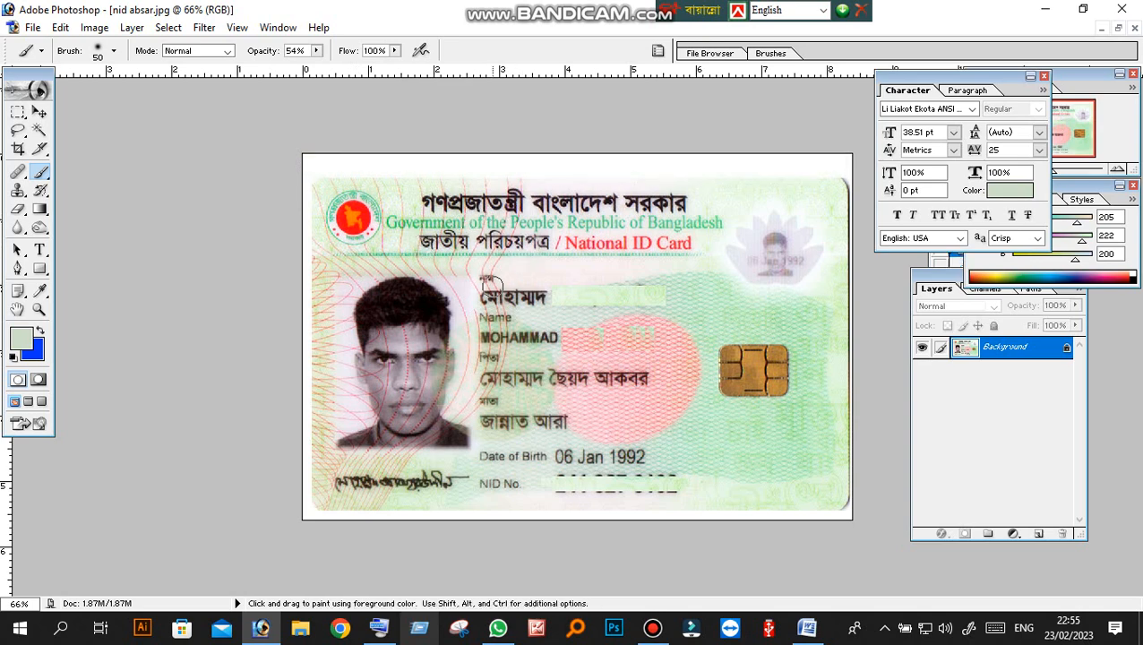
scroll(490, 286, "down", 2)
scroll(448, 310, "up", 1)
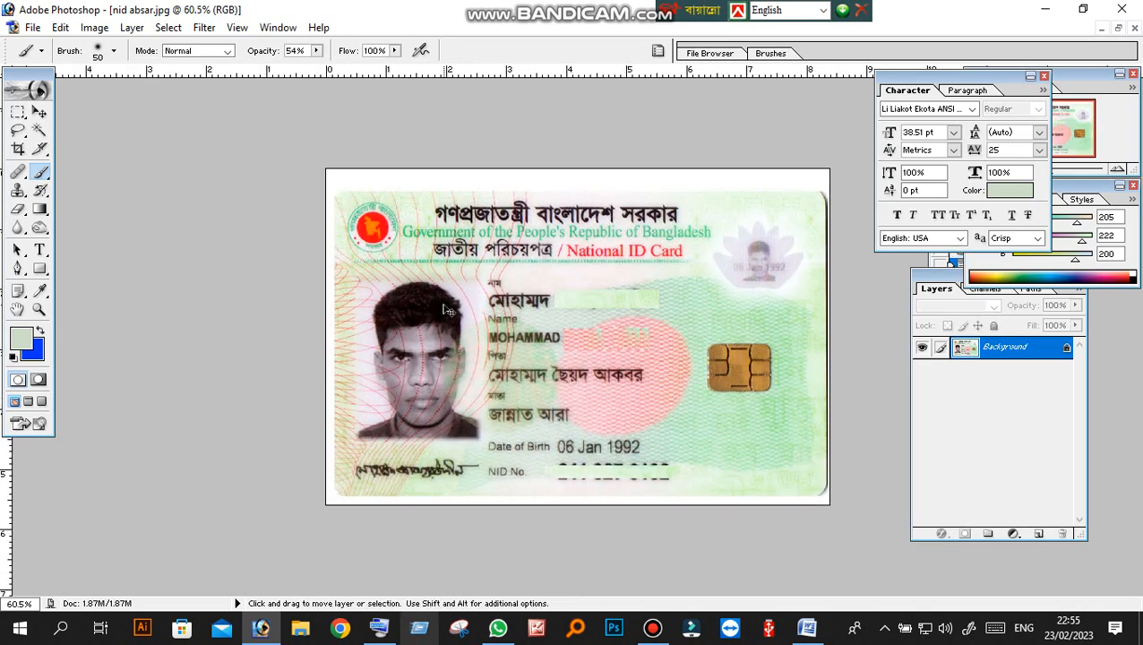
Distort the card front, pulling its top edge up to about 104% height to fill the top strip
key("ctrl+t")
right_click(534, 252)
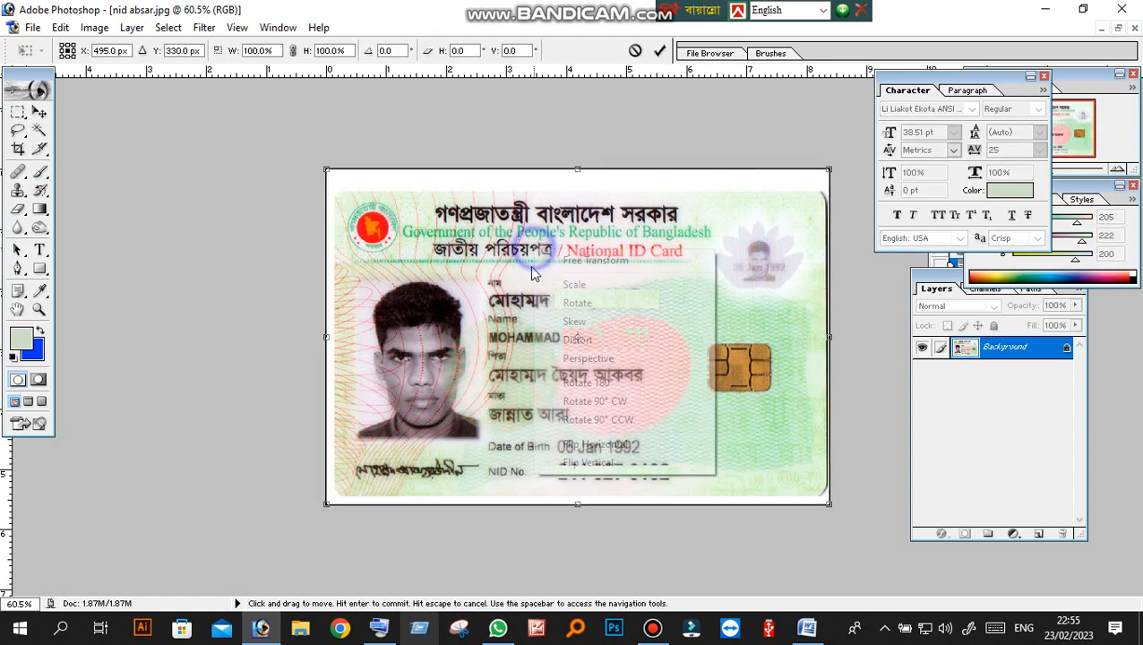
left_click(578, 340)
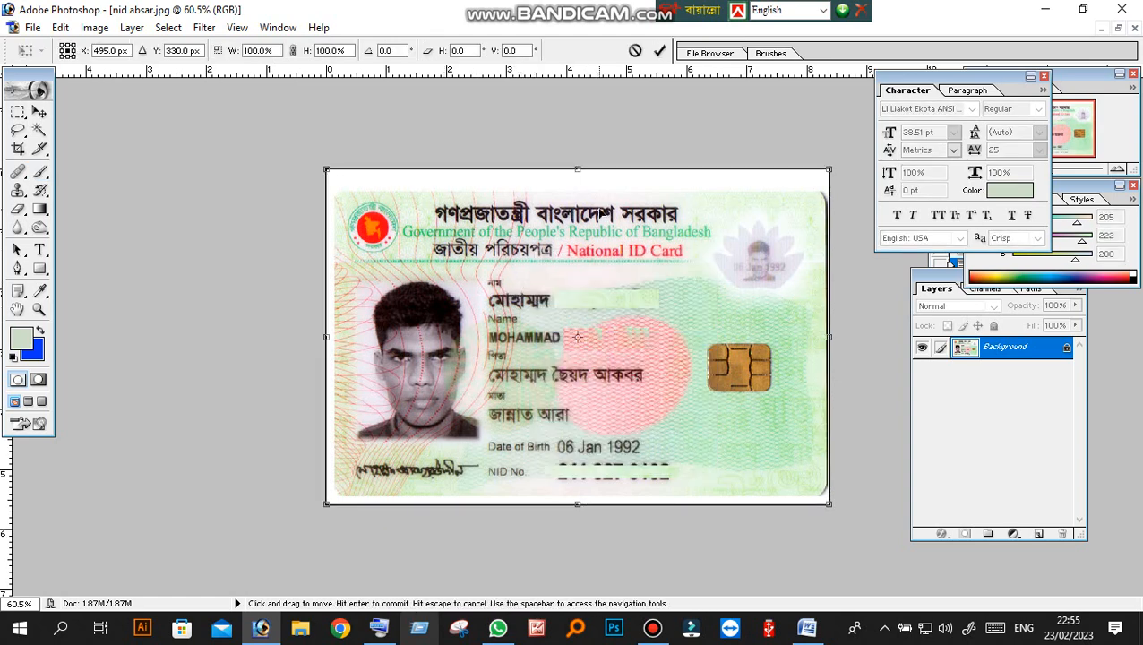
right_click(568, 245)
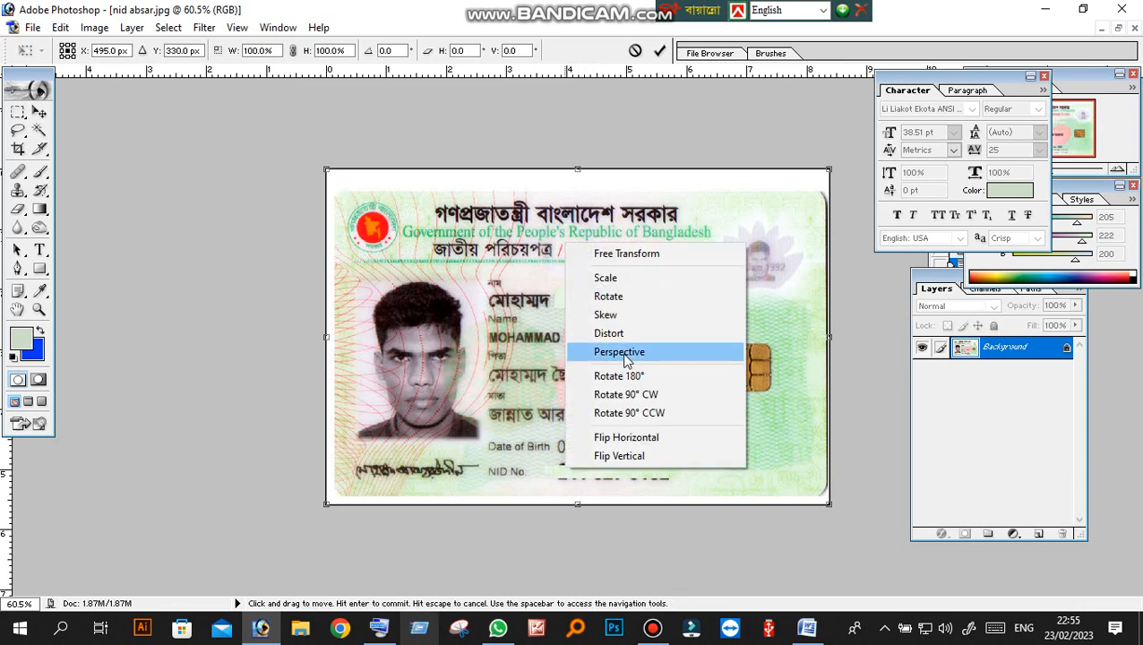
left_click(620, 335)
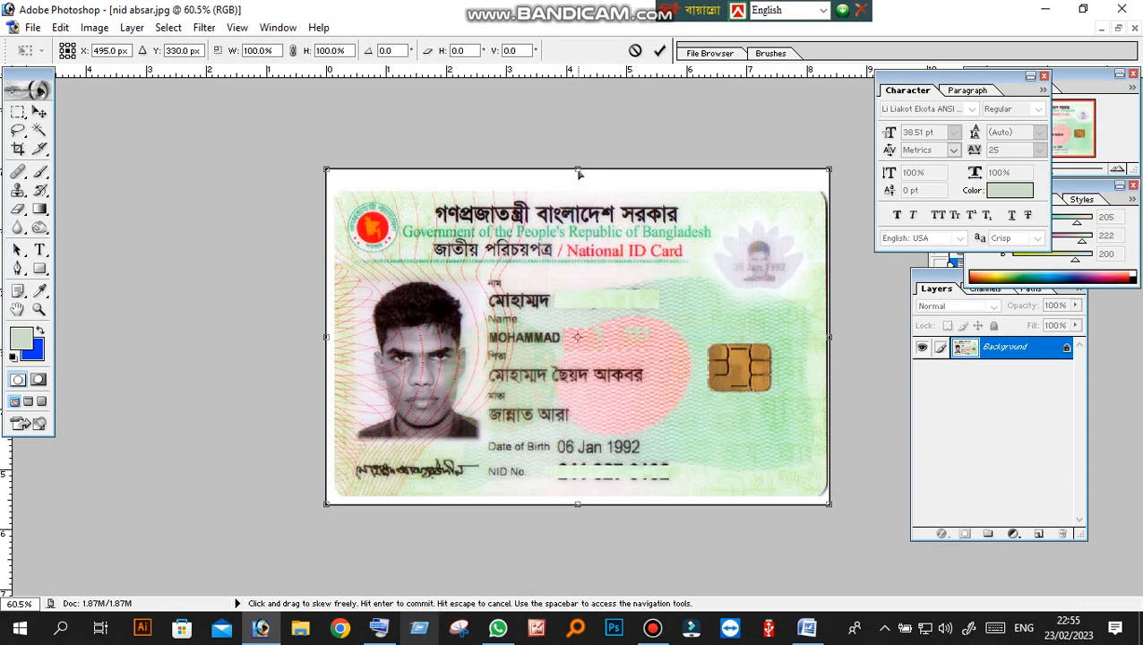
left_click_drag(578, 167, 578, 155)
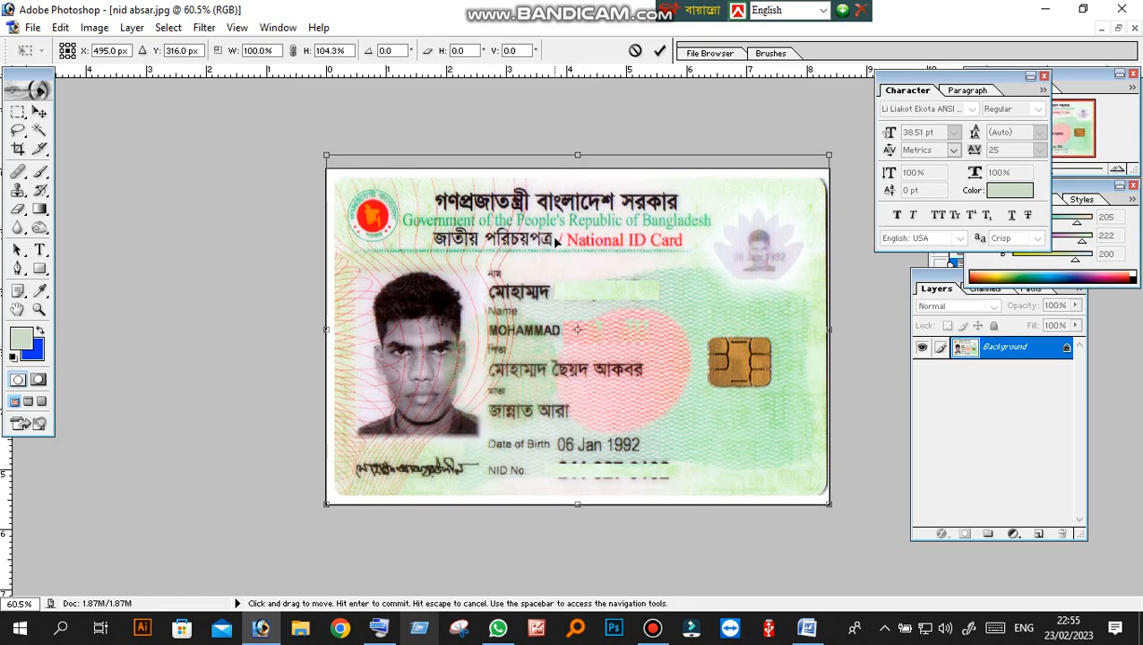
key("b")
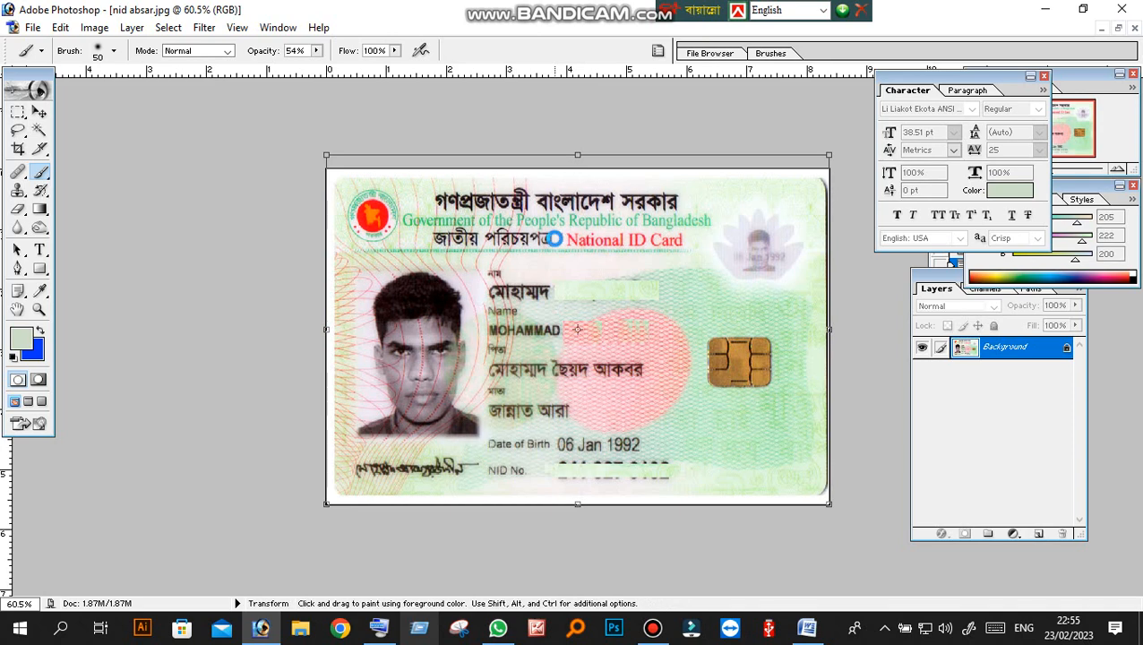
Drag the front card into the second row of Untitled-2 with the Move tool
left_click(1116, 30)
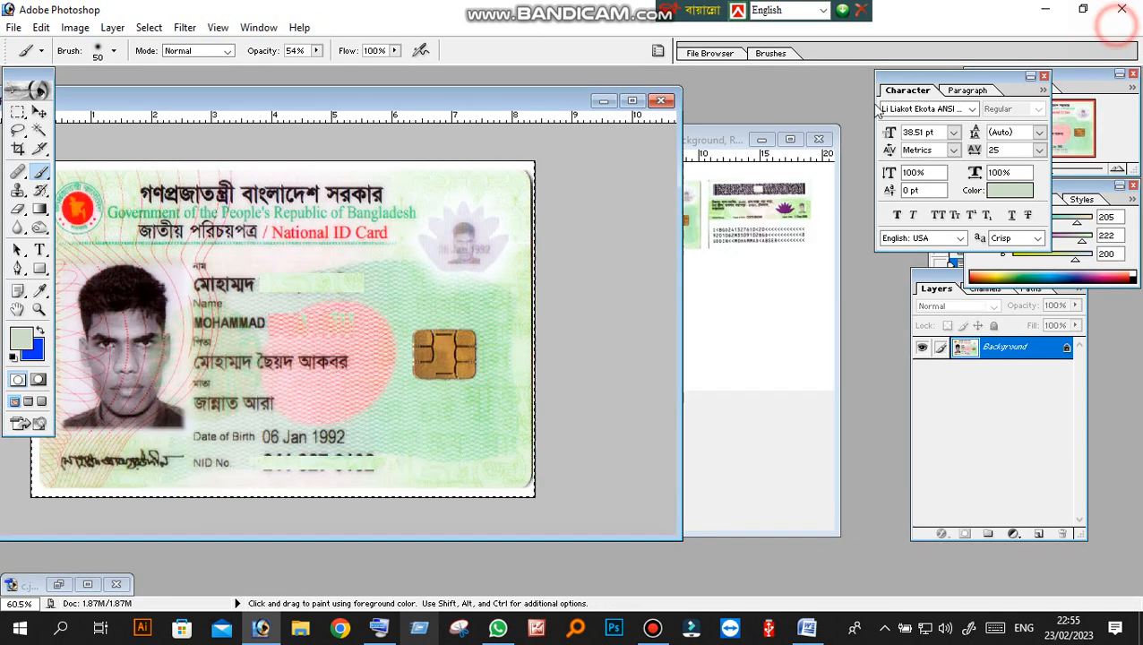
left_click(39, 112)
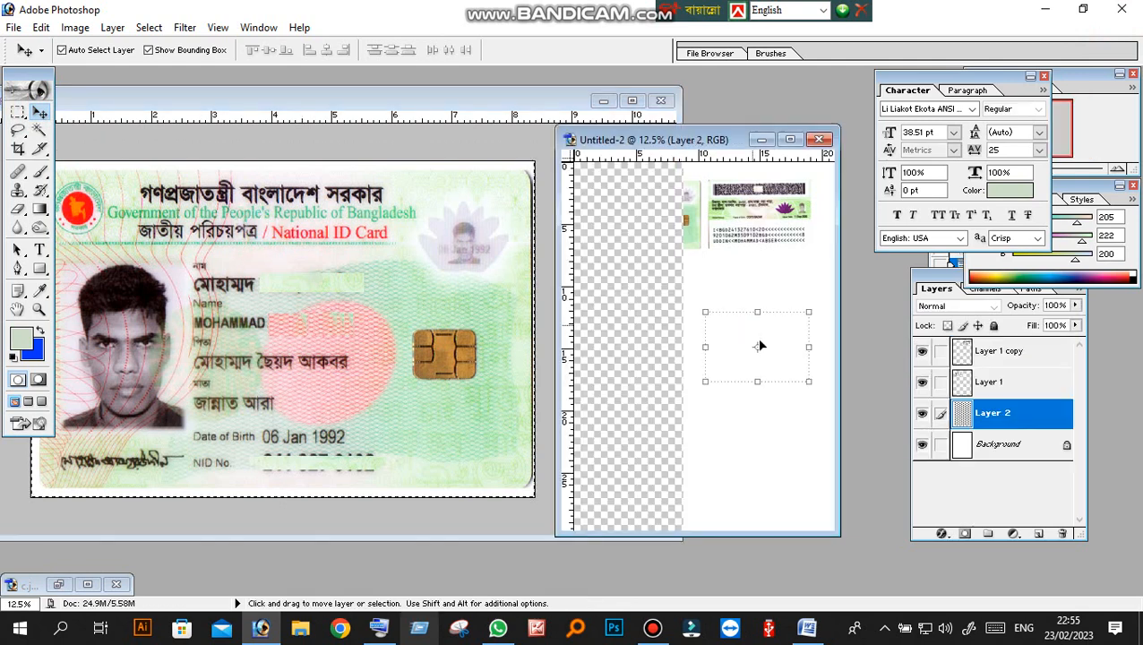
left_click_drag(760, 340, 657, 308)
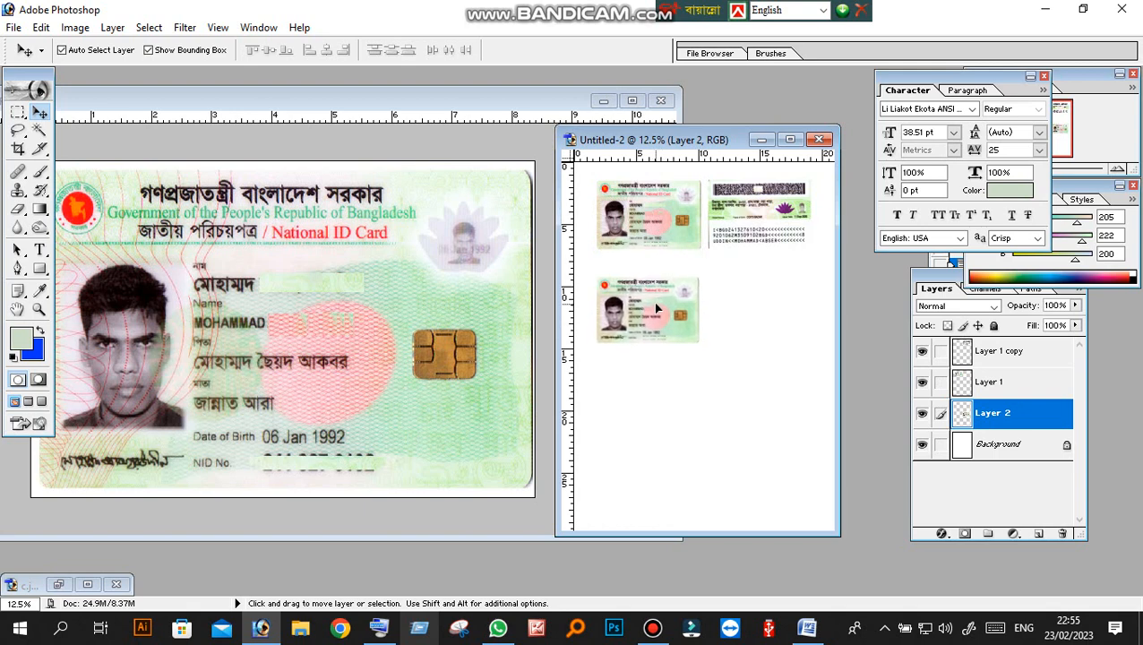
Alt-drag a copy of the back card straight down beside the new front card
left_click(755, 231)
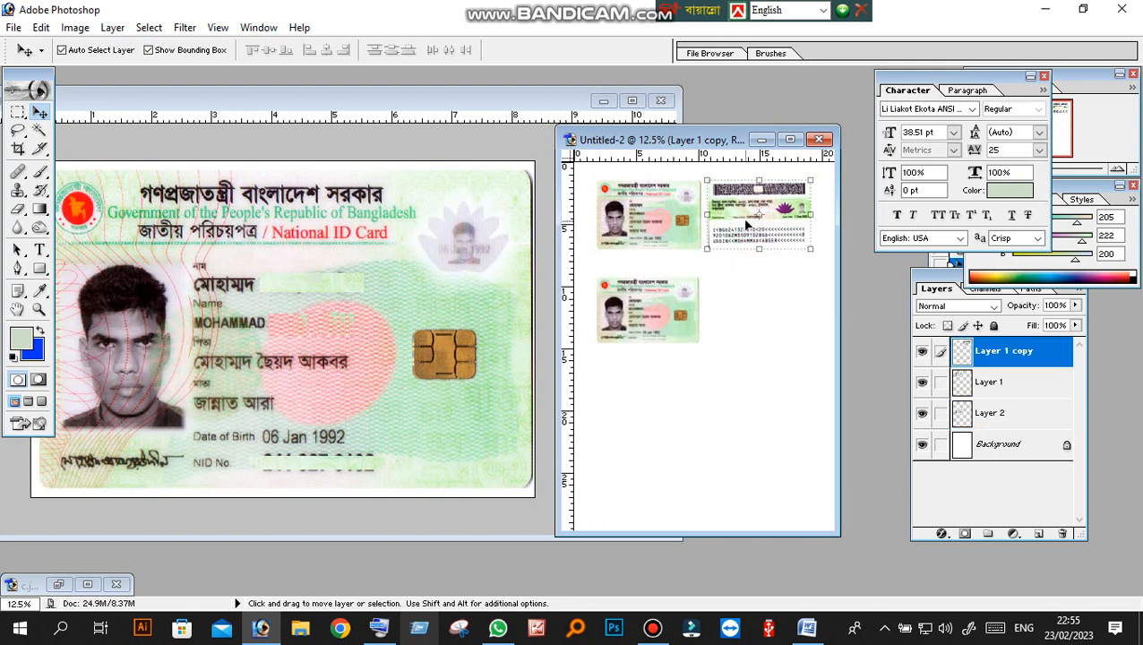
left_click_drag(744, 229, 735, 321)
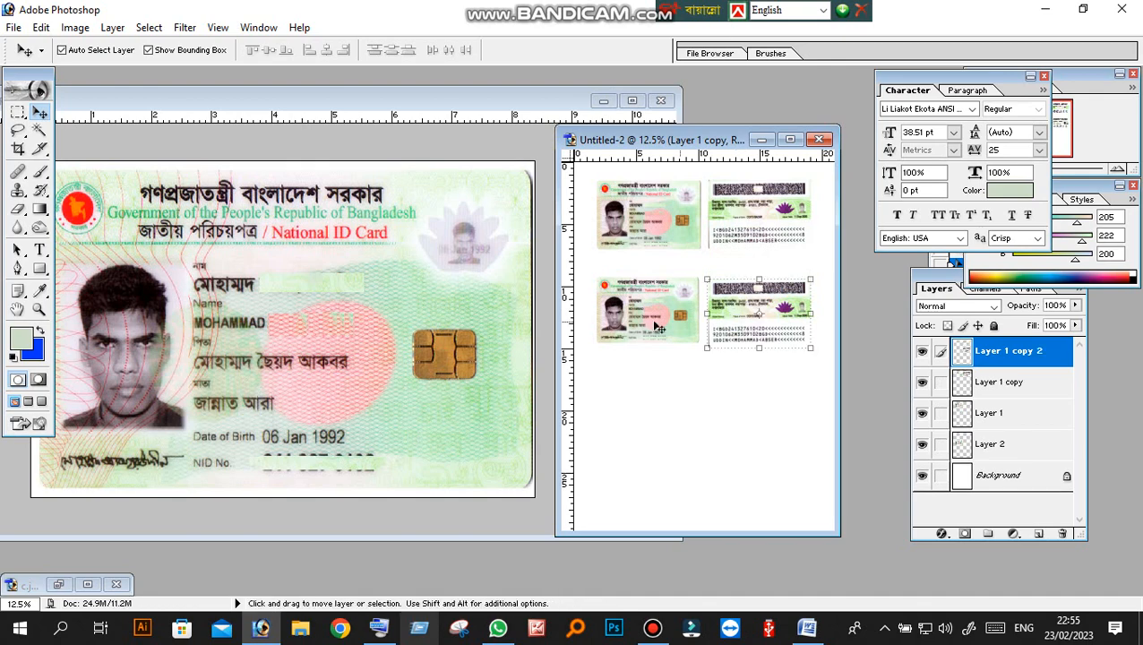
left_click(319, 259)
left_click_drag(432, 93, 482, 108)
Zoom in and out while moving the front-card document window right and down
scroll(402, 296, "down", 4)
scroll(402, 295, "up", 4)
scroll(403, 294, "down", 4)
scroll(403, 246, "up", 1)
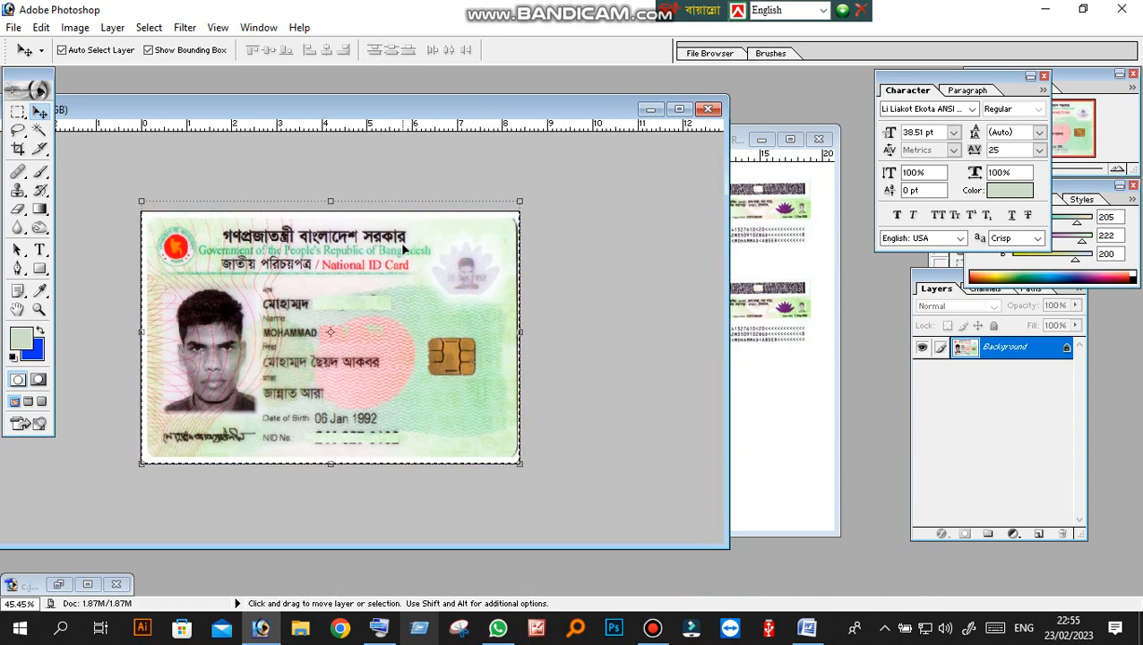
left_click_drag(394, 109, 464, 114)
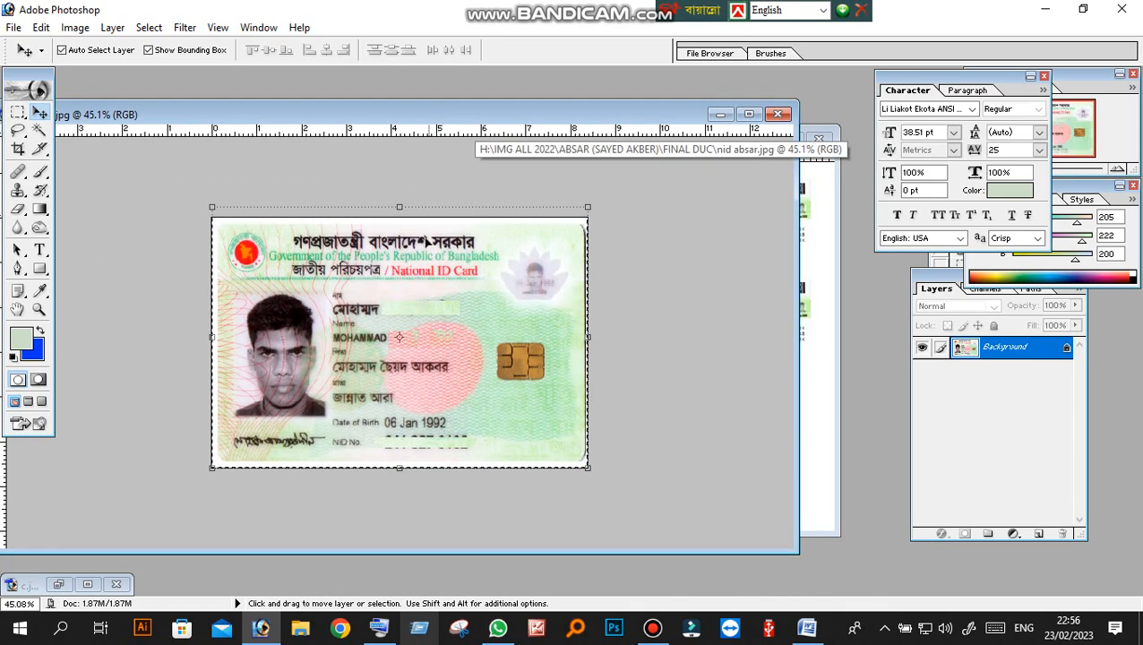
scroll(414, 274, "up", 1)
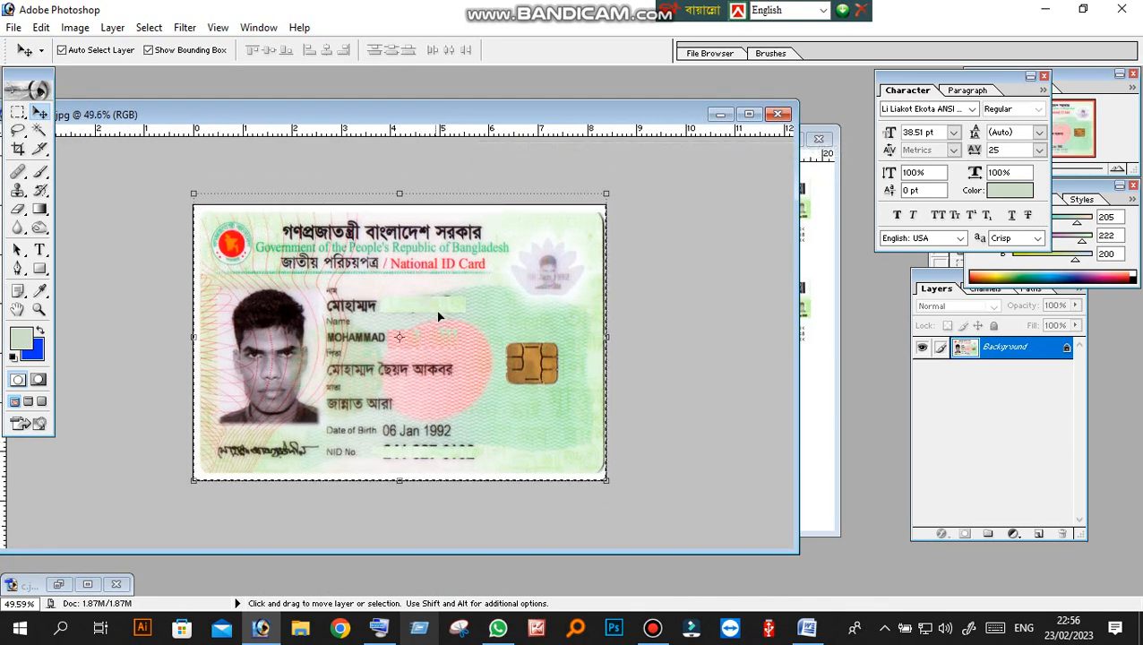
scroll(438, 316, "up", 1)
mouse_move(472, 117)
left_mouse_down()
mouse_move(565, 183)
mouse_move(461, 102)
left_mouse_up()
scroll(395, 247, "down", 3)
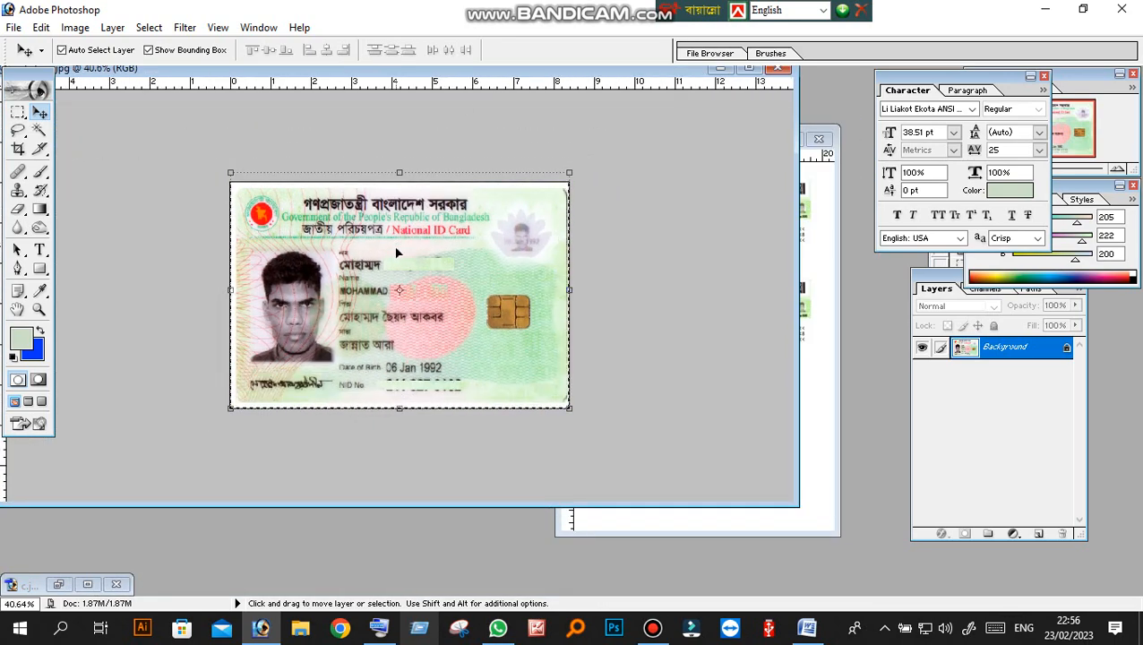
scroll(397, 257, "up", 1)
scroll(394, 265, "down", 2)
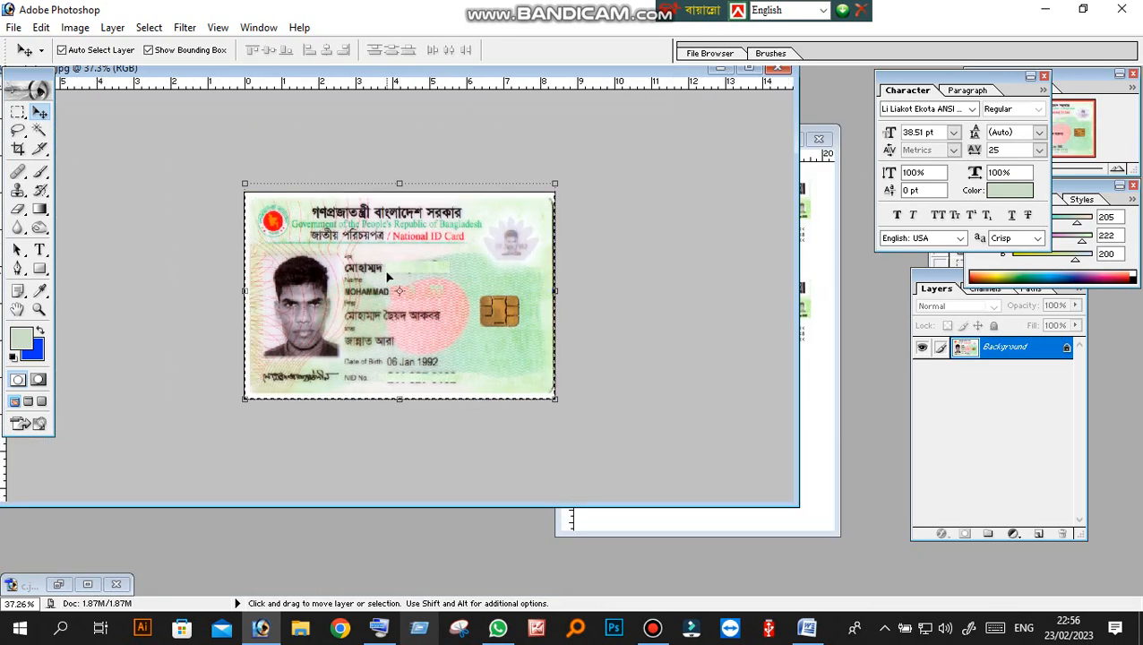
scroll(388, 276, "up", 2)
Pick the Crop tool set to 3.3 × 2.2 in and bring Untitled-2 to the front
left_click(18, 149)
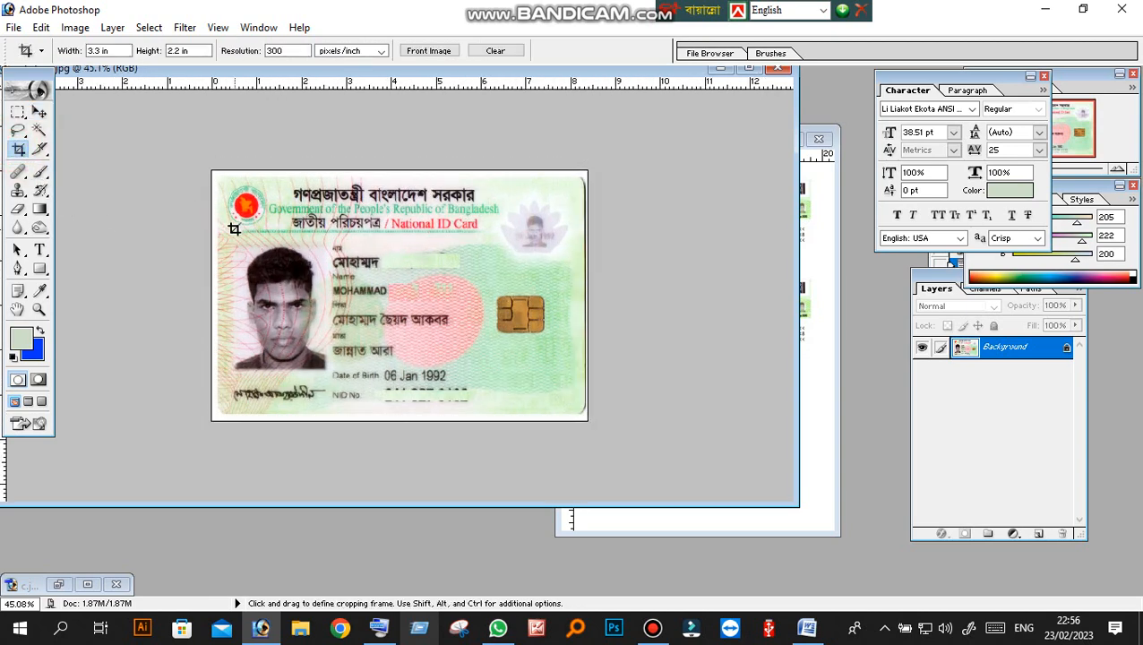
left_click_drag(338, 70, 219, 105)
left_click_drag(717, 139, 520, 109)
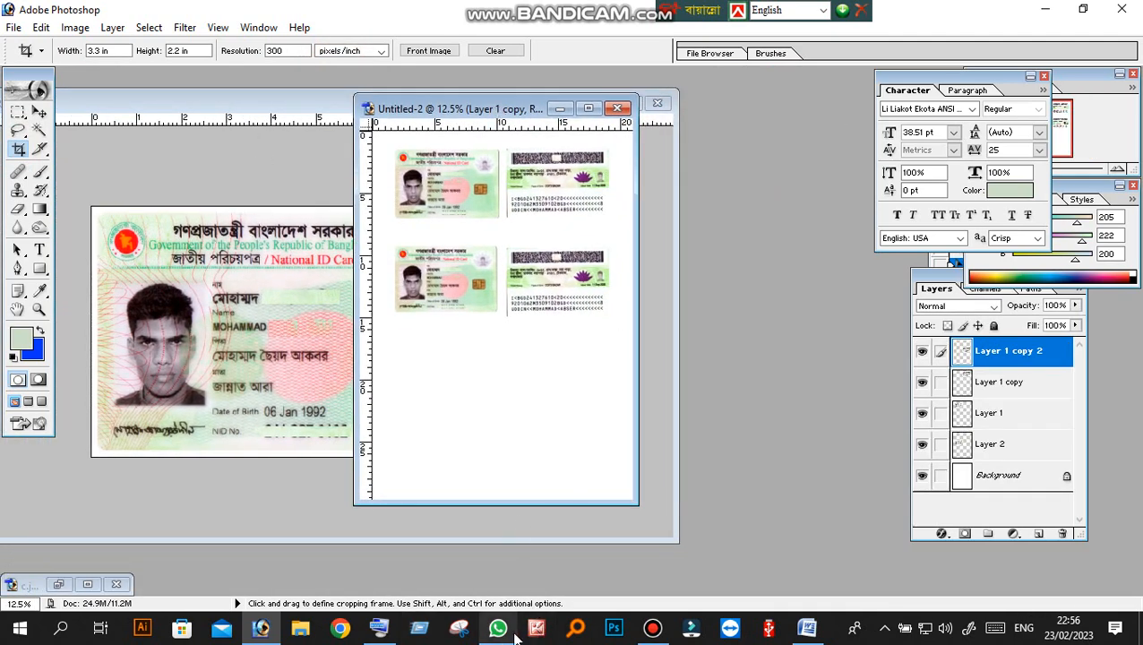
left_click(652, 627)
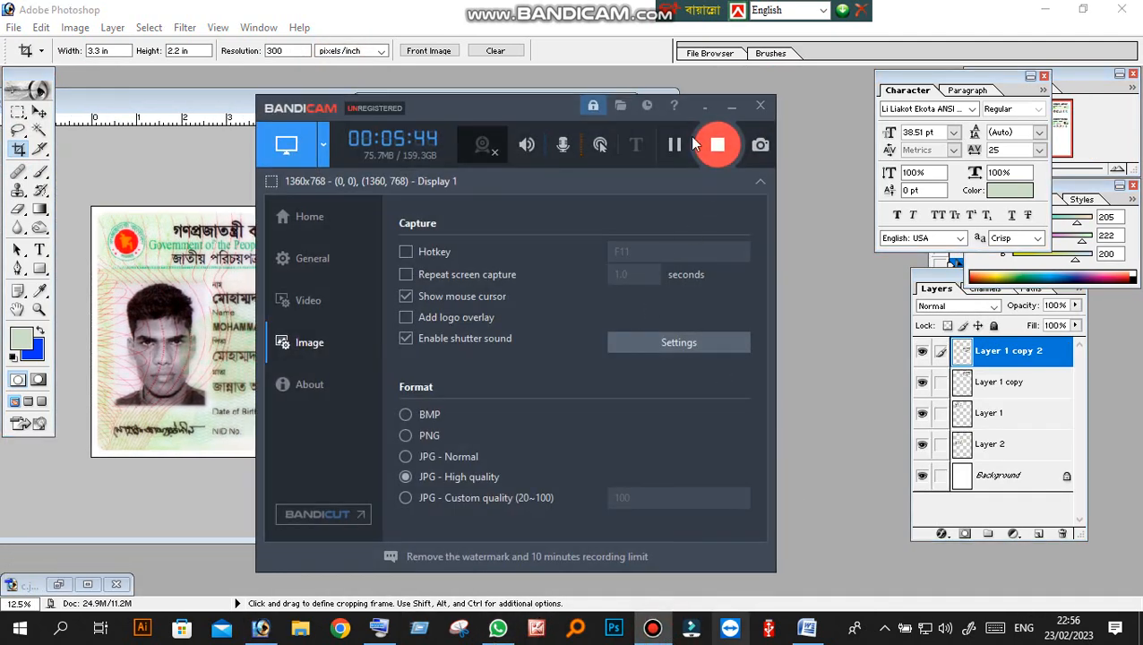